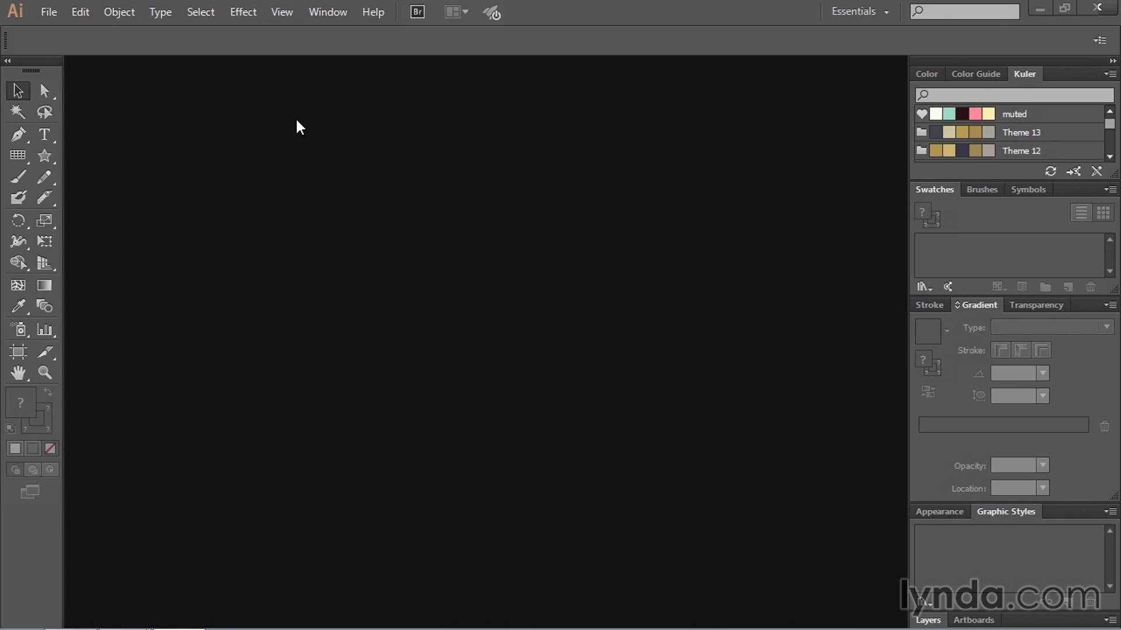
- Start a new document from File > New in Landscape orientation, giving a 792 × 612 pt artboard
{"action": "left_click", "coordinate": [49, 12]}
{"action": "left_click", "coordinate": [64, 33]}
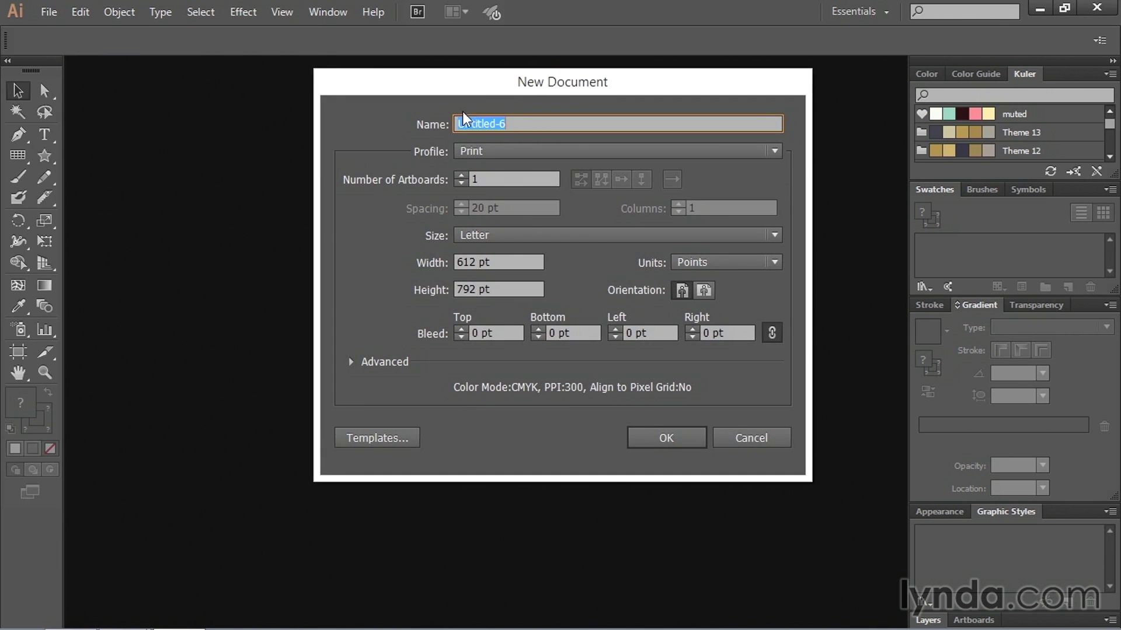
{"action": "left_click", "coordinate": [705, 296]}
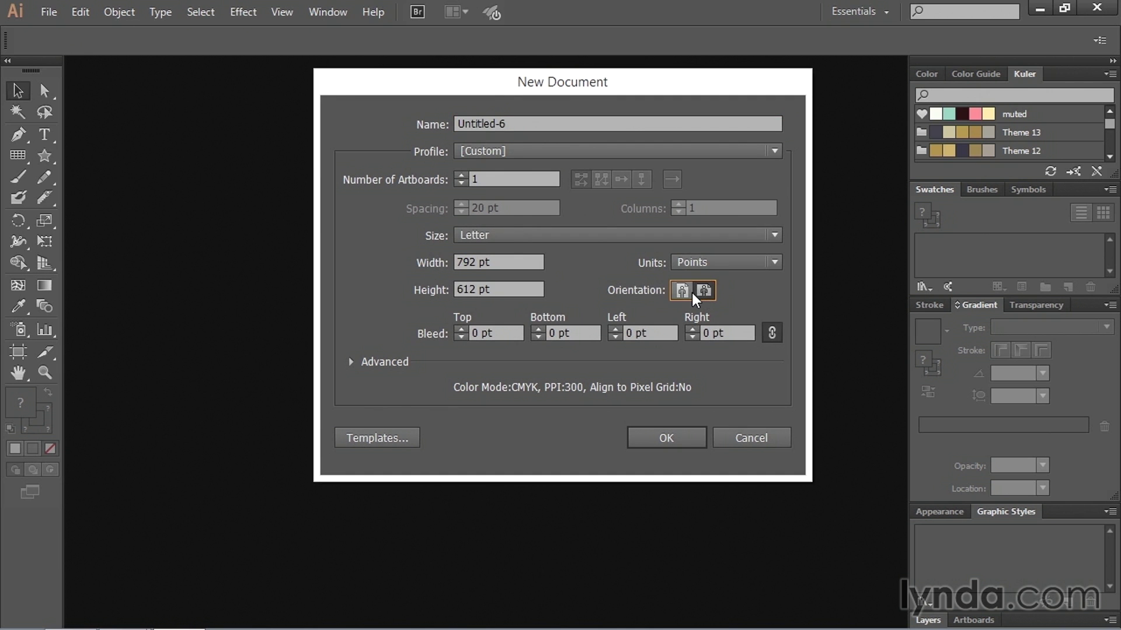
{"action": "left_click", "coordinate": [646, 437]}
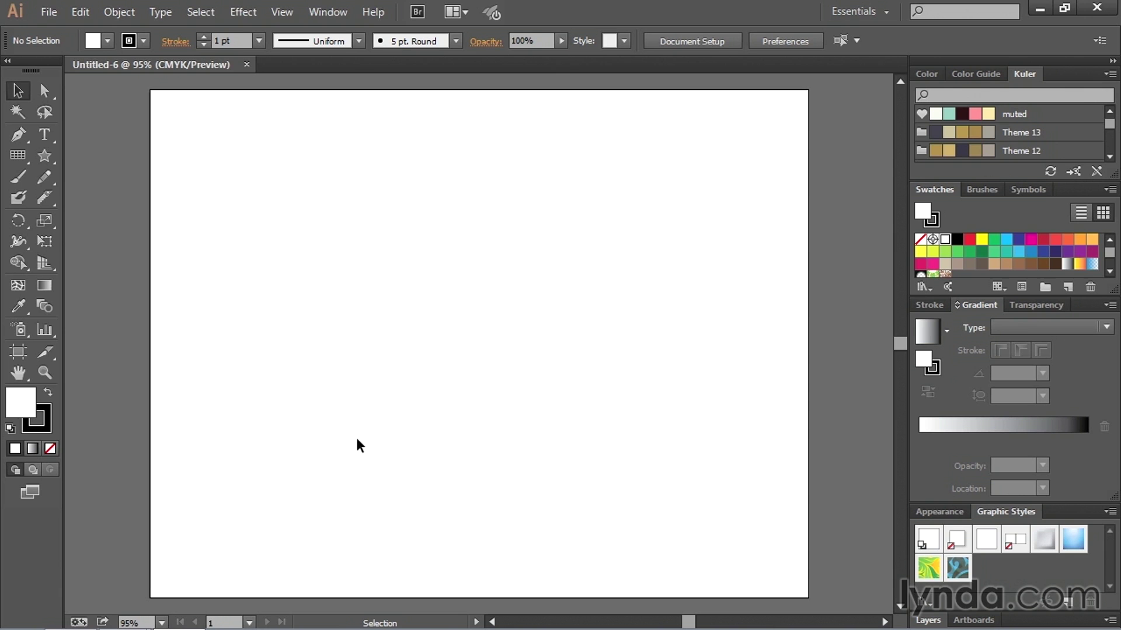
- With the Pen tool, draw a closed four-corner rectangle, redoing the curved bottom-left corner as a sharp point
{"action": "left_click", "coordinate": [19, 137]}
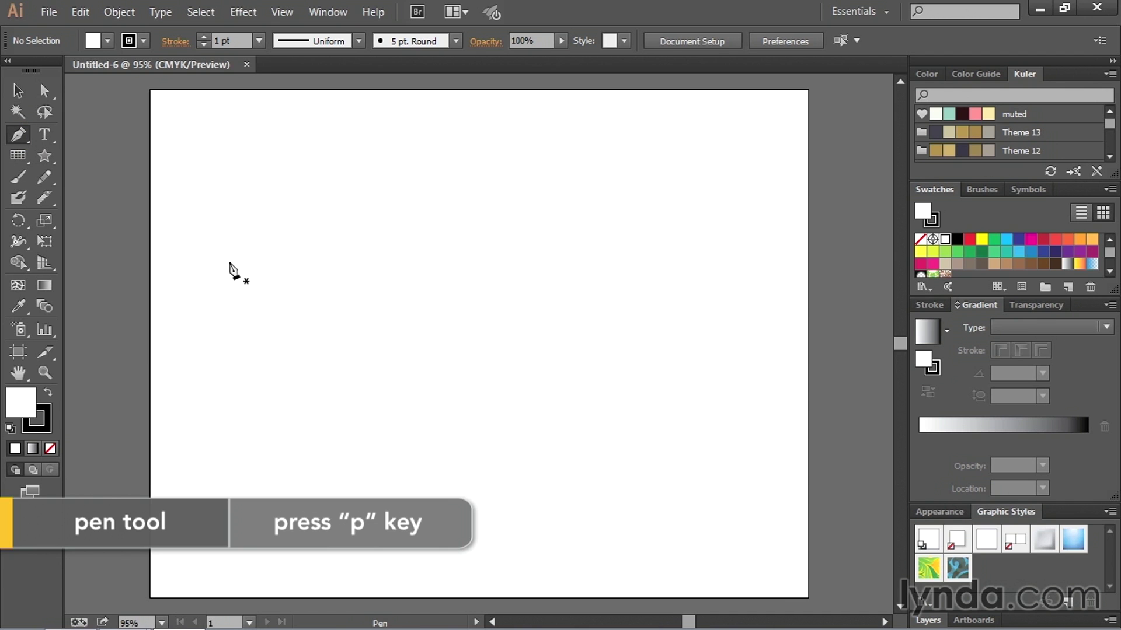
{"action": "left_click", "coordinate": [259, 174]}
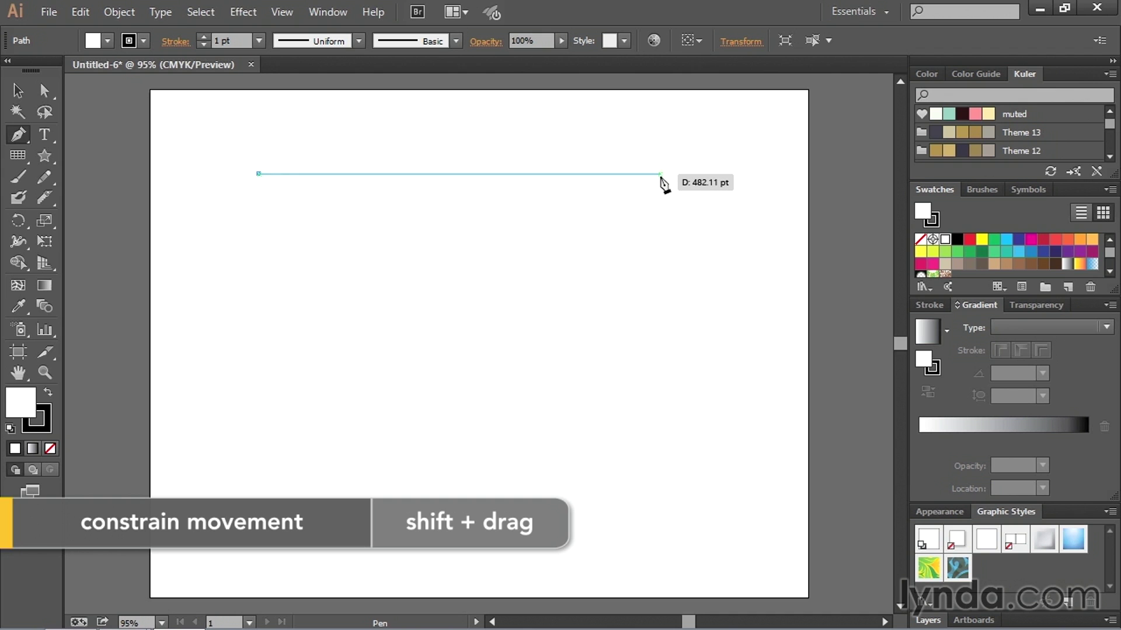
{"action": "left_click", "coordinate": [660, 174], "text": "shift"}
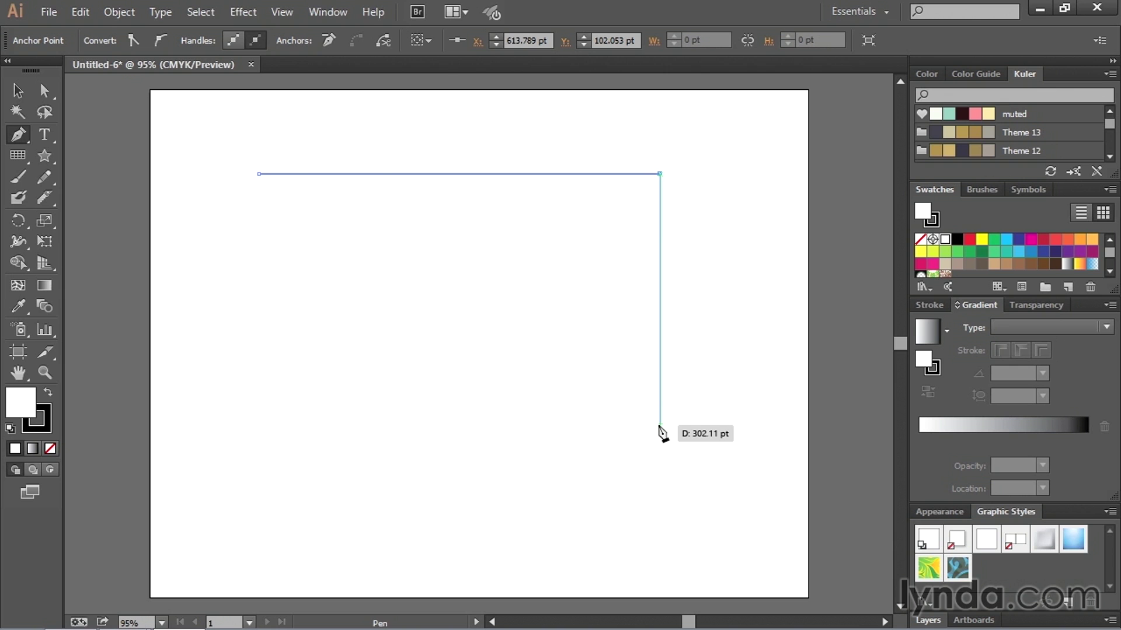
{"action": "left_click", "coordinate": [659, 425], "text": "shift"}
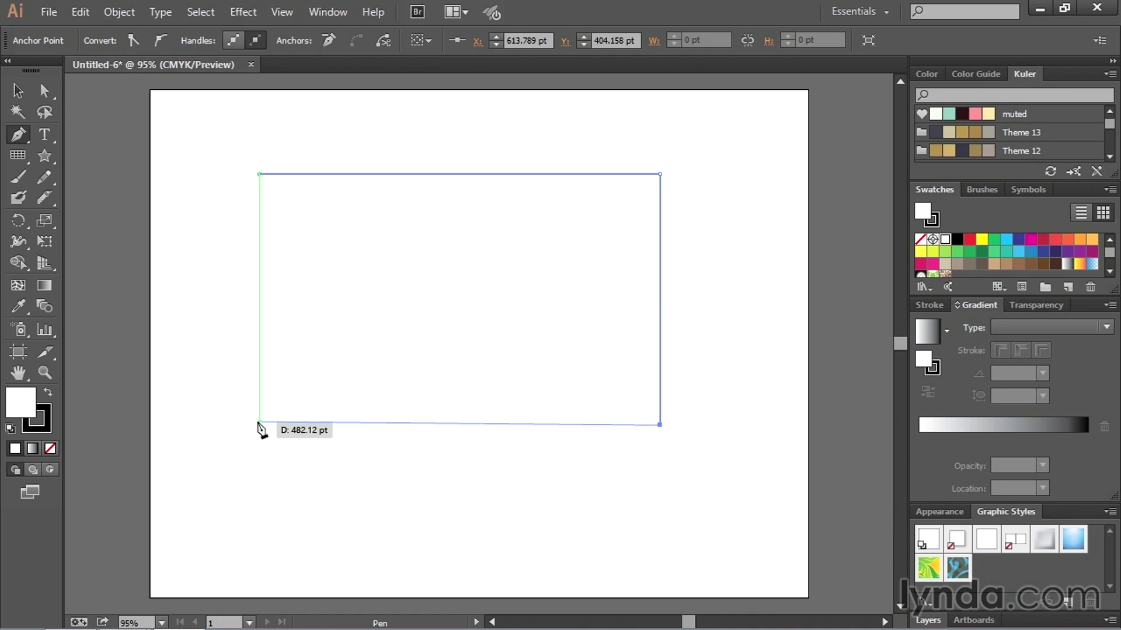
{"action": "left_click", "coordinate": [258, 422]}
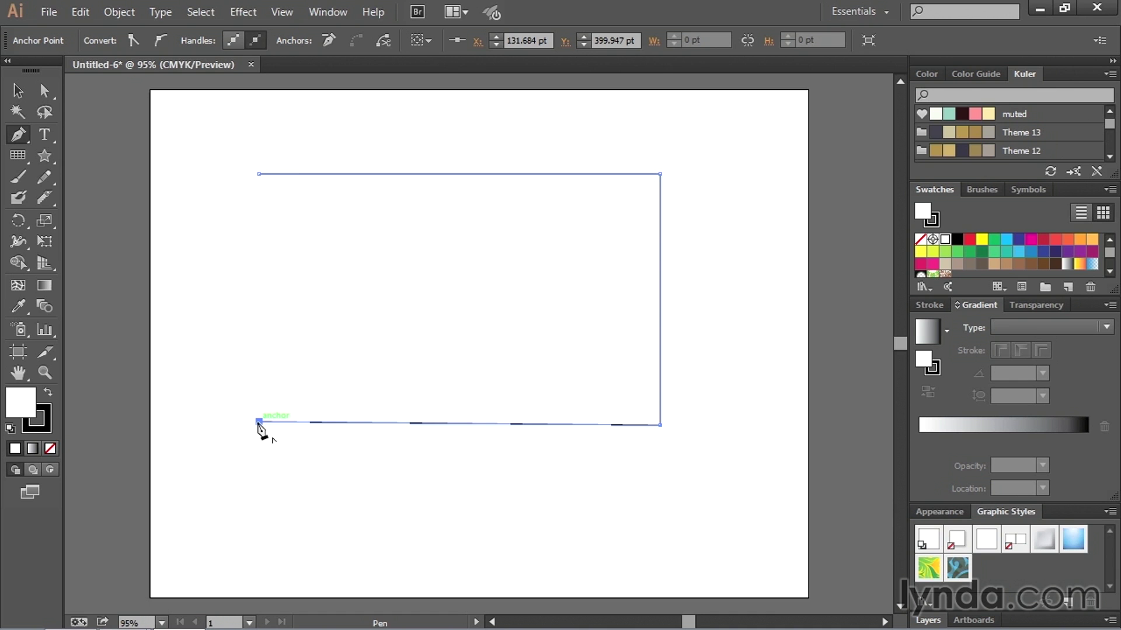
{"action": "left_click_drag", "start_coordinate": [259, 422], "coordinate": [253, 382]}
{"action": "key", "text": "ctrl+z"}
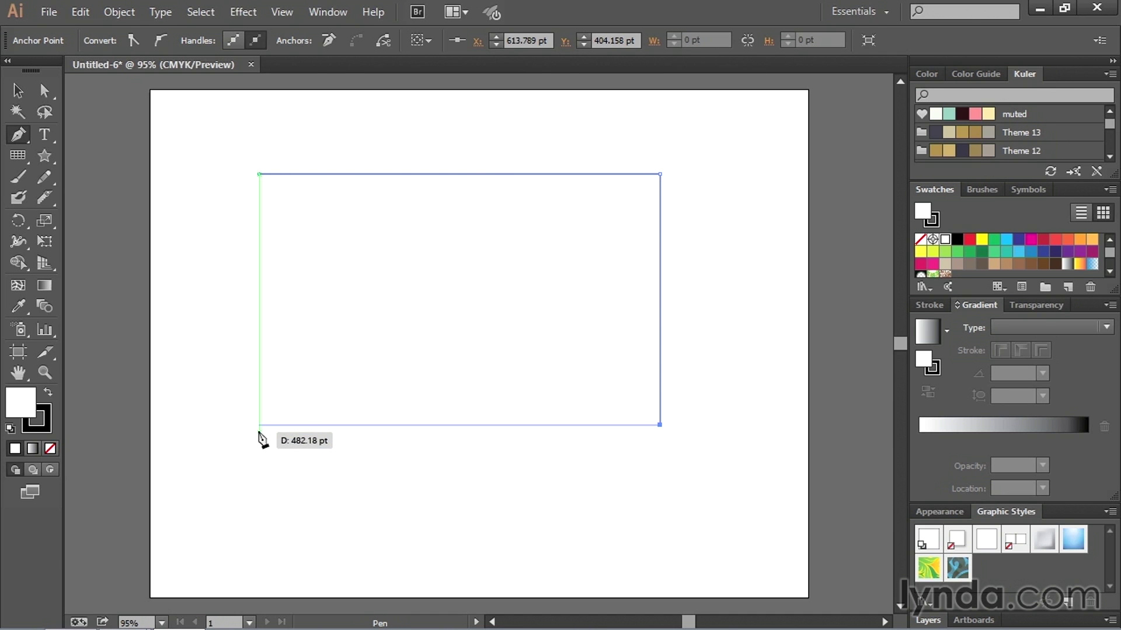
{"action": "left_click", "coordinate": [259, 426]}
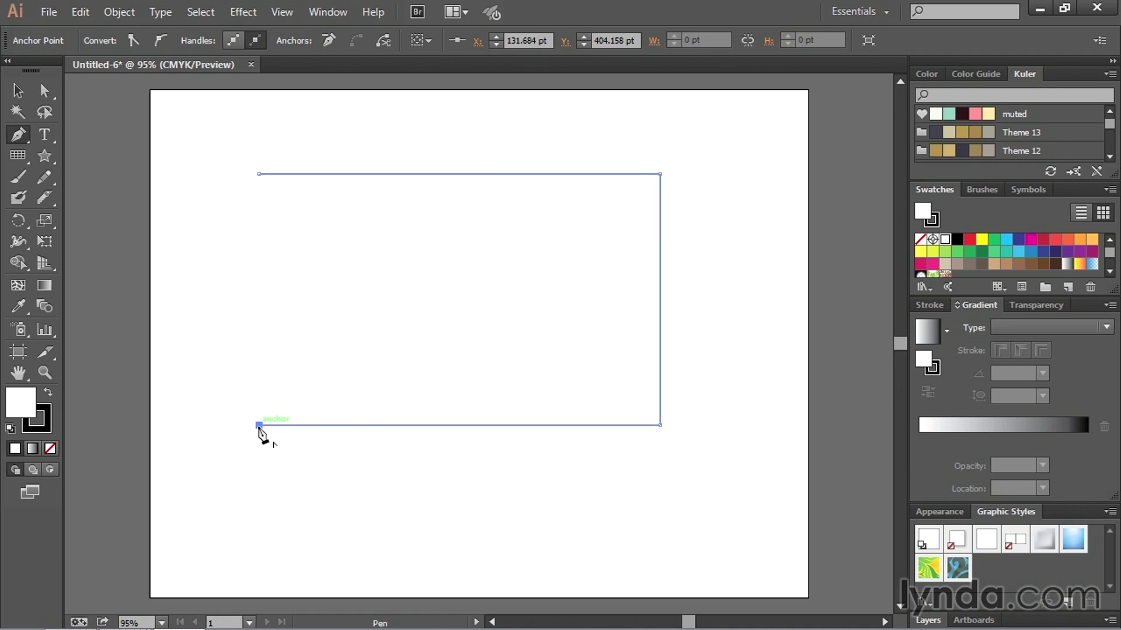
{"action": "left_click", "coordinate": [260, 174]}
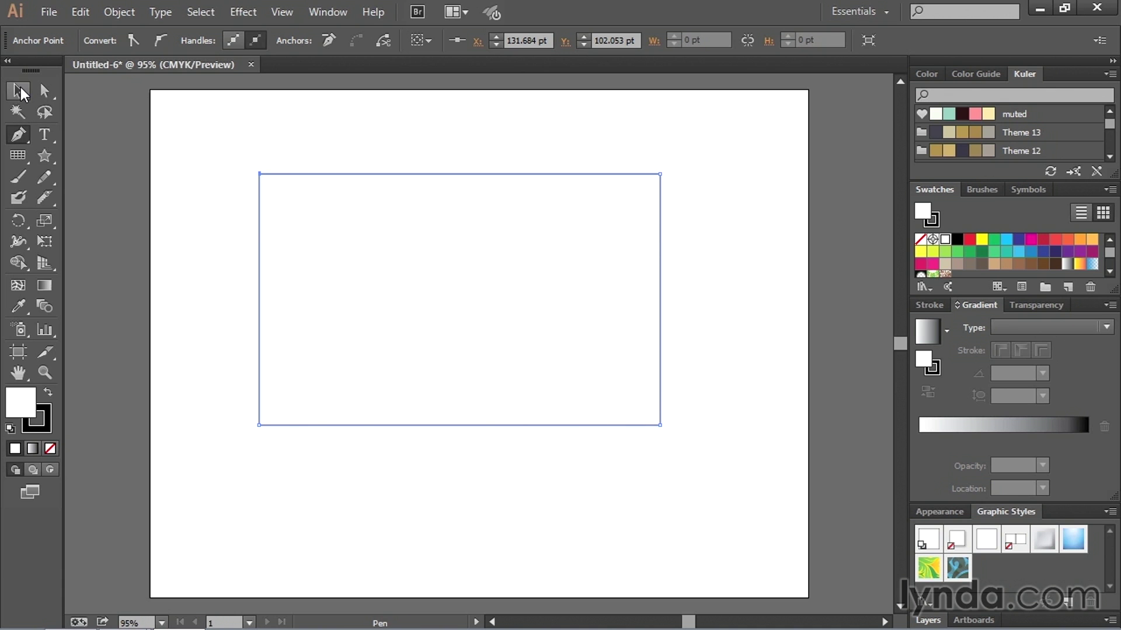
- Marquee-select the practice rectangle with the Selection tool and delete it
{"action": "left_click", "coordinate": [19, 92]}
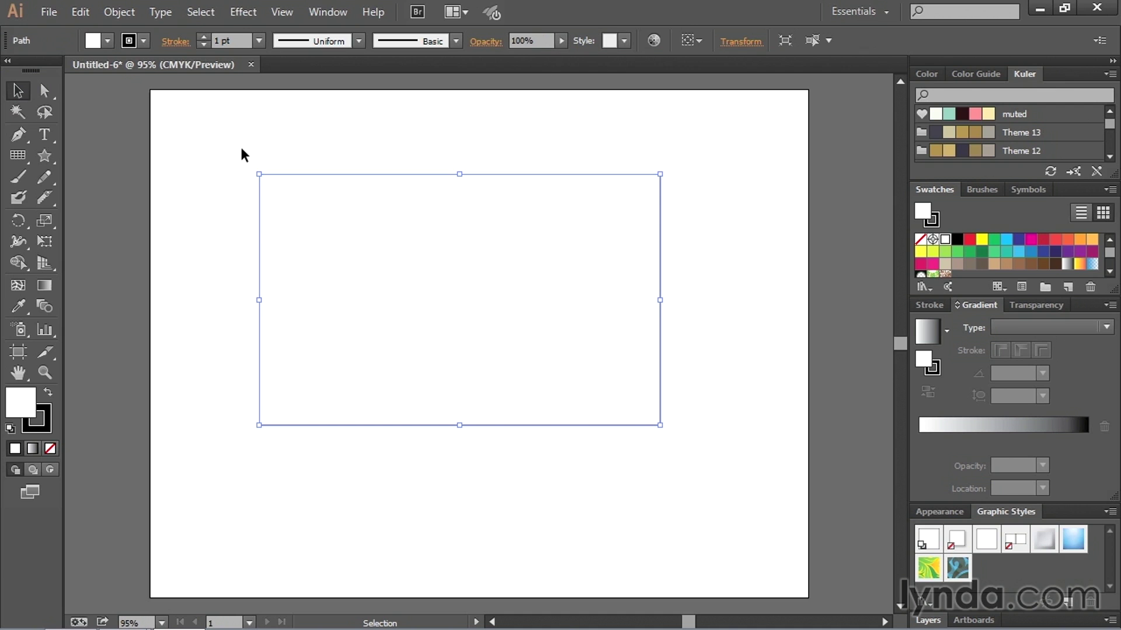
{"action": "left_click_drag", "start_coordinate": [202, 167], "coordinate": [396, 258]}
{"action": "left_click_drag", "start_coordinate": [723, 252], "coordinate": [465, 381]}
{"action": "key", "text": "Delete"}
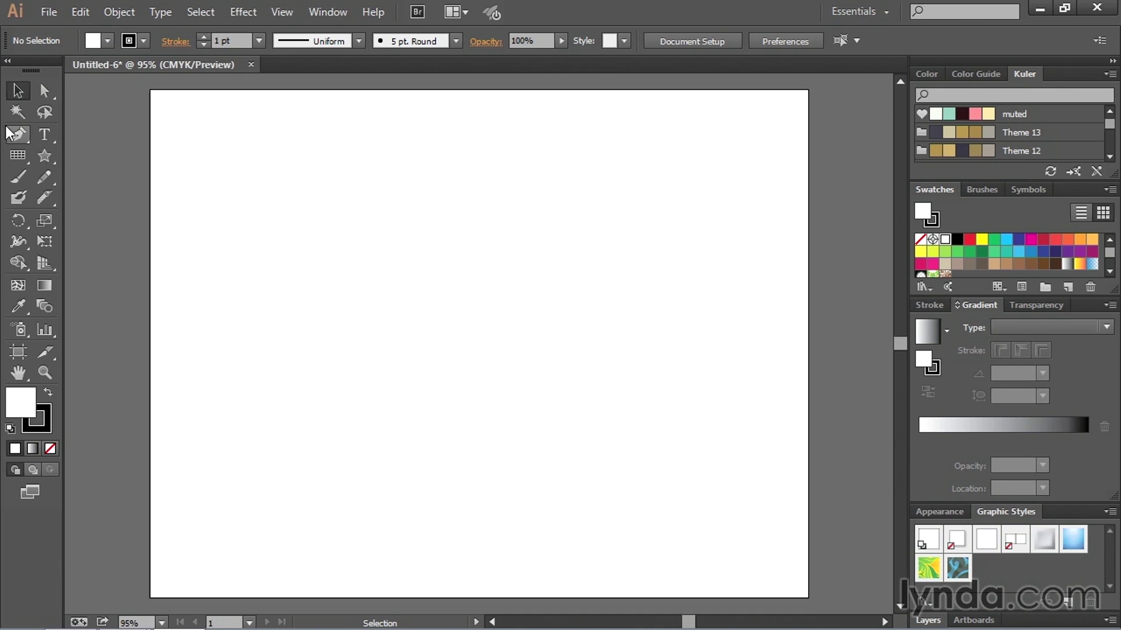
- With the Pen tool, place five outer points and five inner corners, closing the star at its top point
{"action": "left_click", "coordinate": [22, 137]}
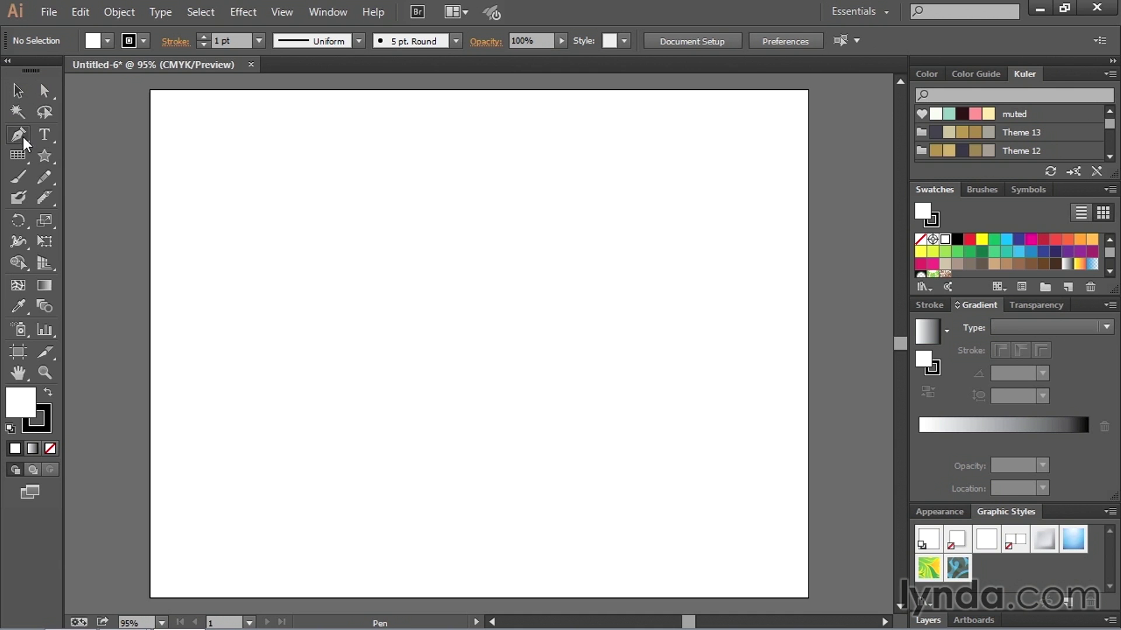
{"action": "left_click", "coordinate": [479, 123]}
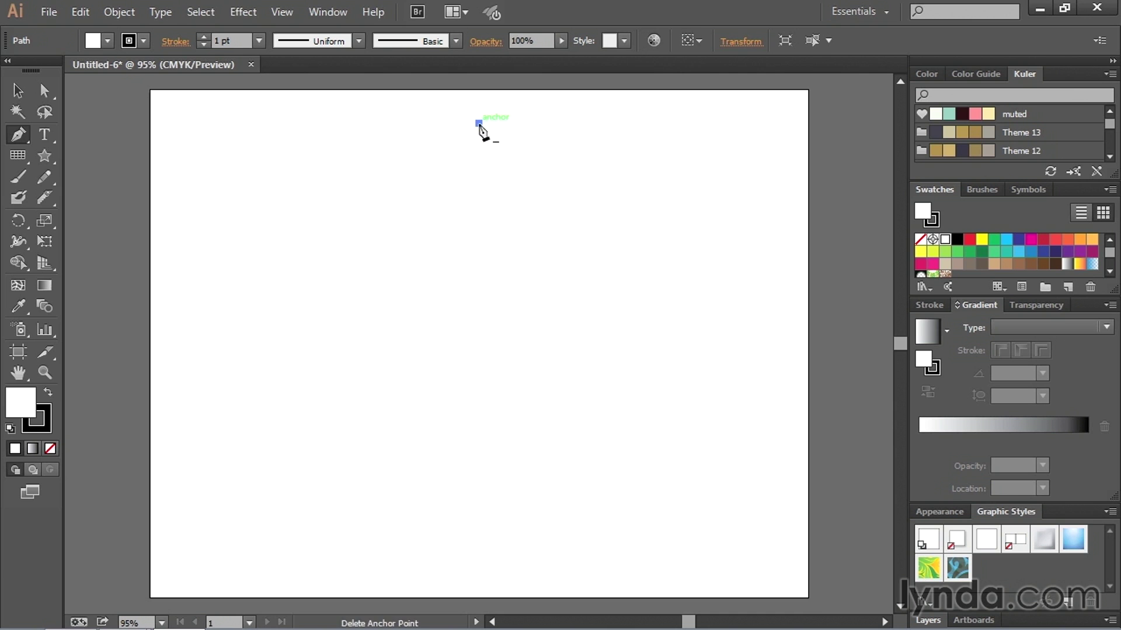
{"action": "left_click", "coordinate": [518, 201]}
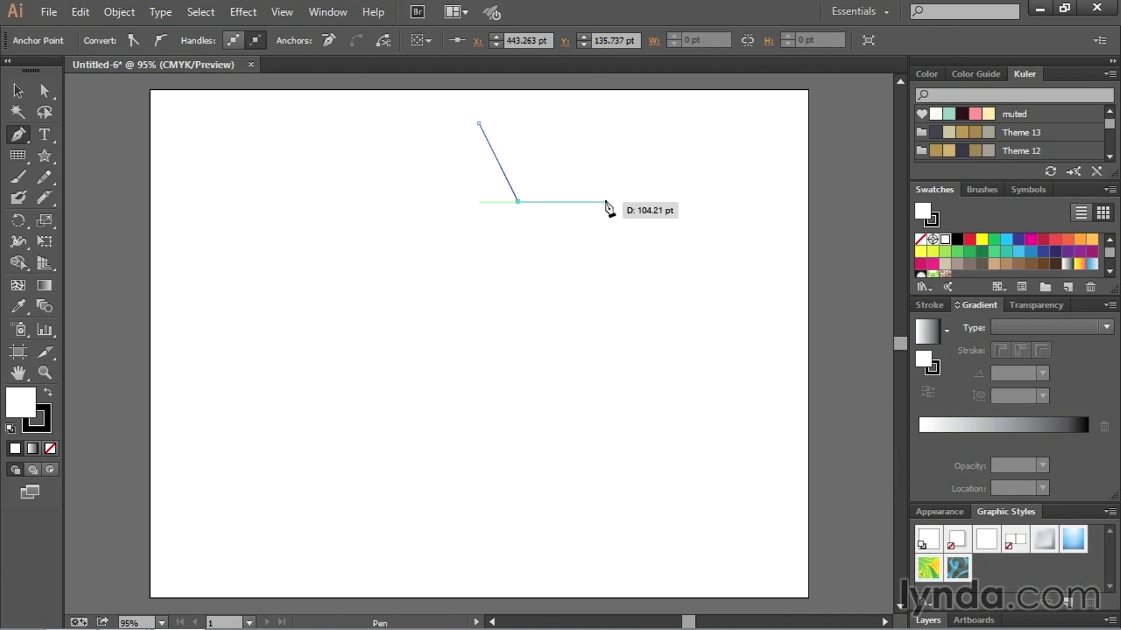
{"action": "left_click", "coordinate": [604, 201]}
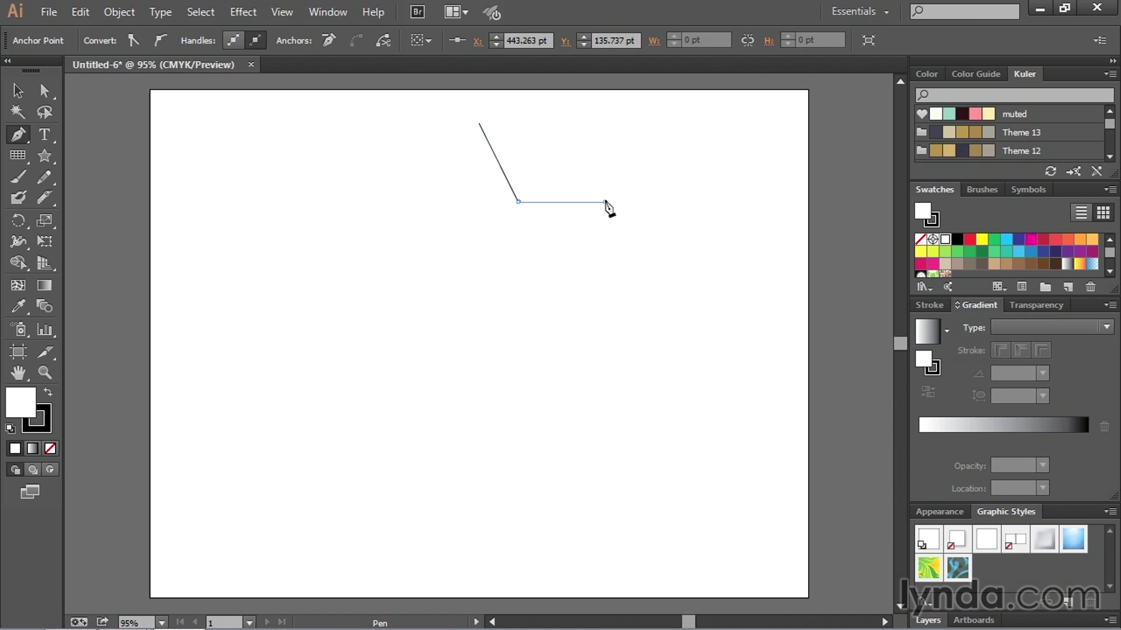
{"action": "left_click", "coordinate": [525, 265]}
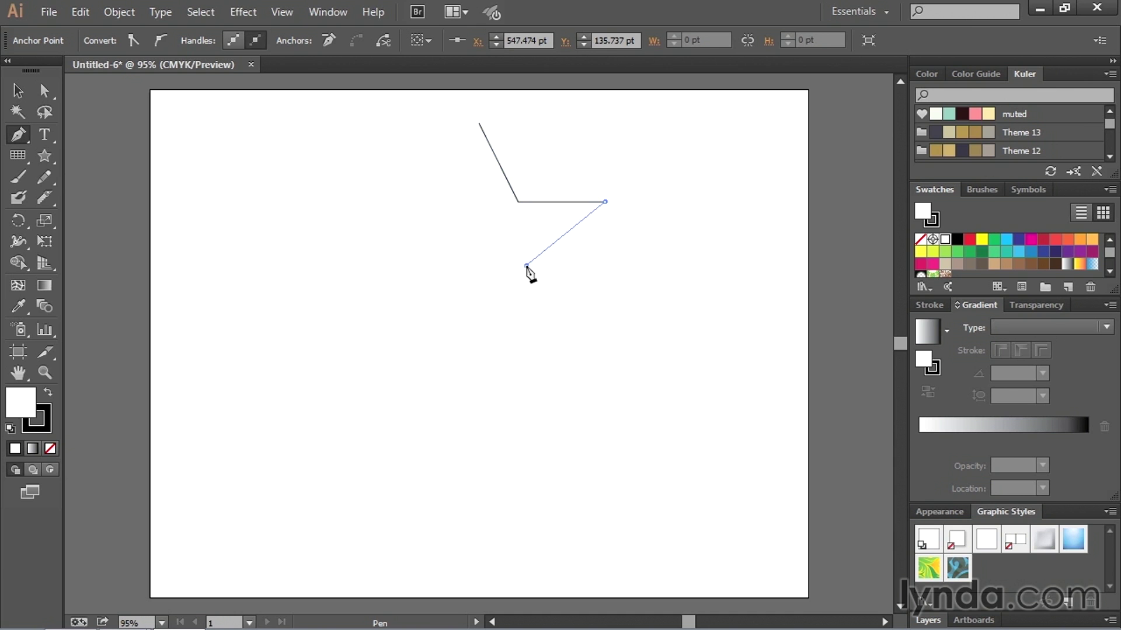
{"action": "left_click", "coordinate": [590, 338]}
{"action": "left_click", "coordinate": [468, 291]}
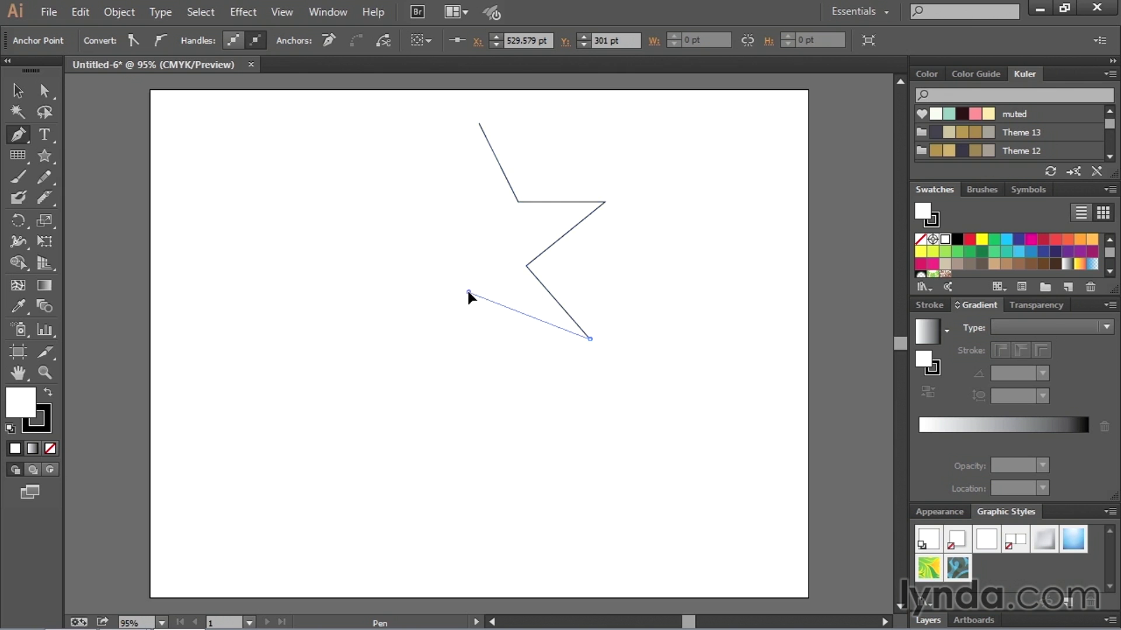
{"action": "left_click", "coordinate": [398, 339]}
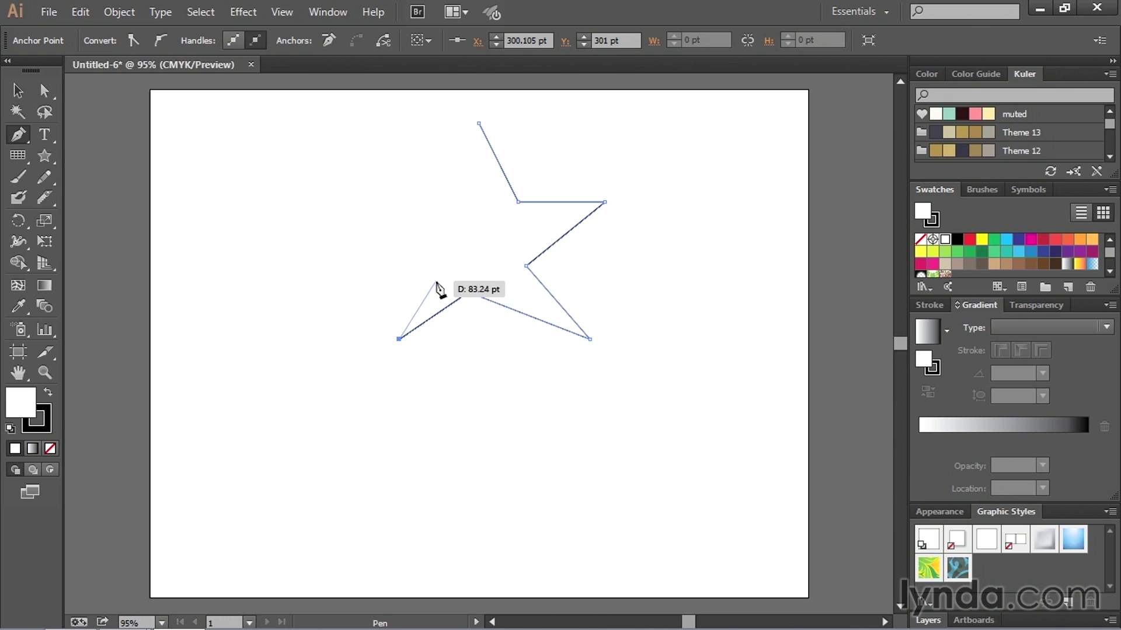
{"action": "left_click", "coordinate": [435, 285]}
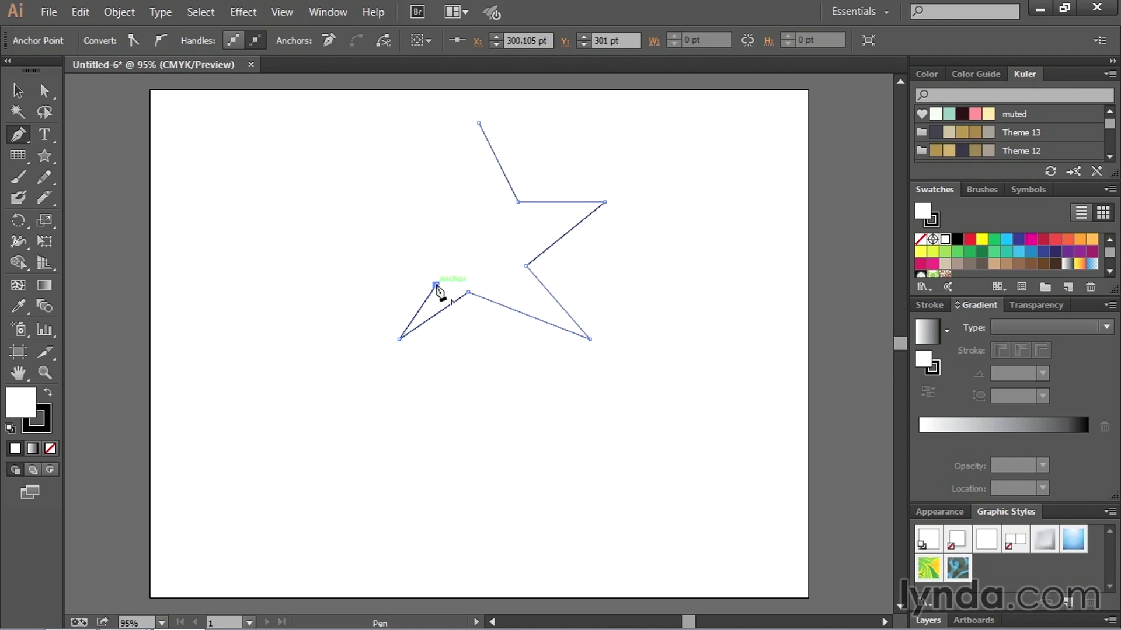
{"action": "left_click", "coordinate": [347, 231]}
{"action": "left_click", "coordinate": [443, 210]}
{"action": "left_click", "coordinate": [479, 124]}
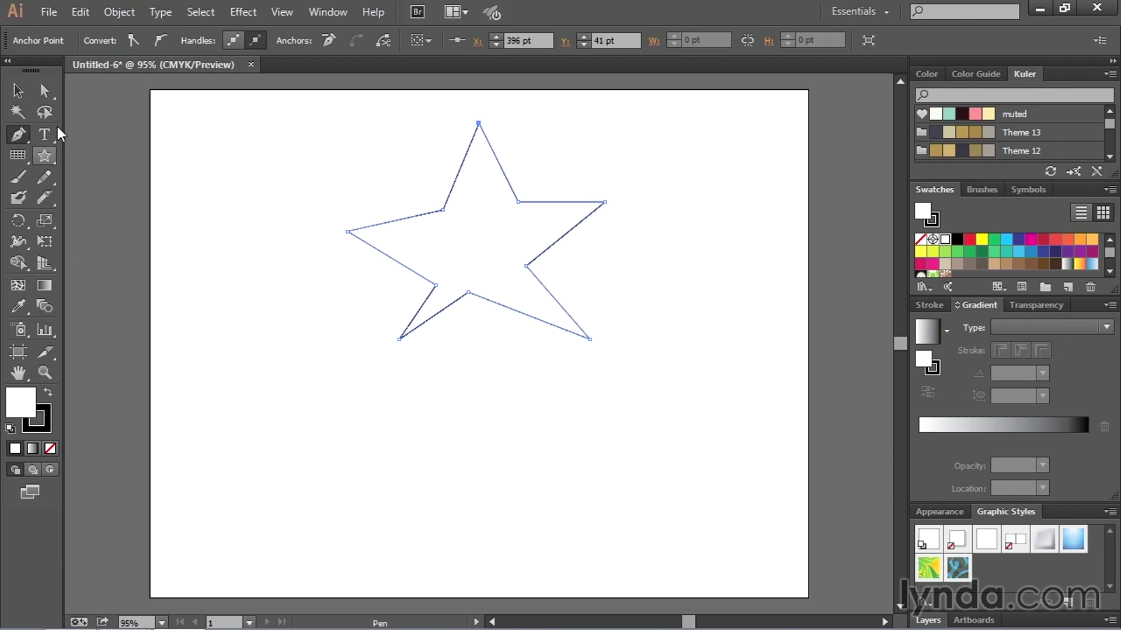
- With Direct Selection at 300% zoom, drag the star's upper-left inner corner up and to the right
{"action": "left_click", "coordinate": [45, 90]}
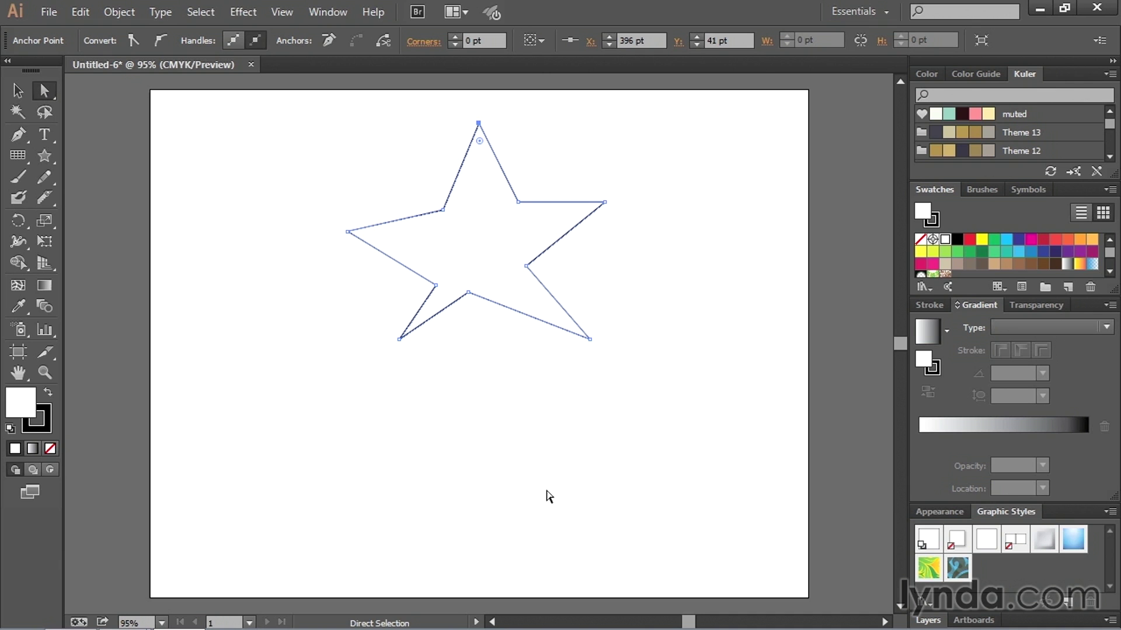
{"action": "left_click", "coordinate": [589, 466]}
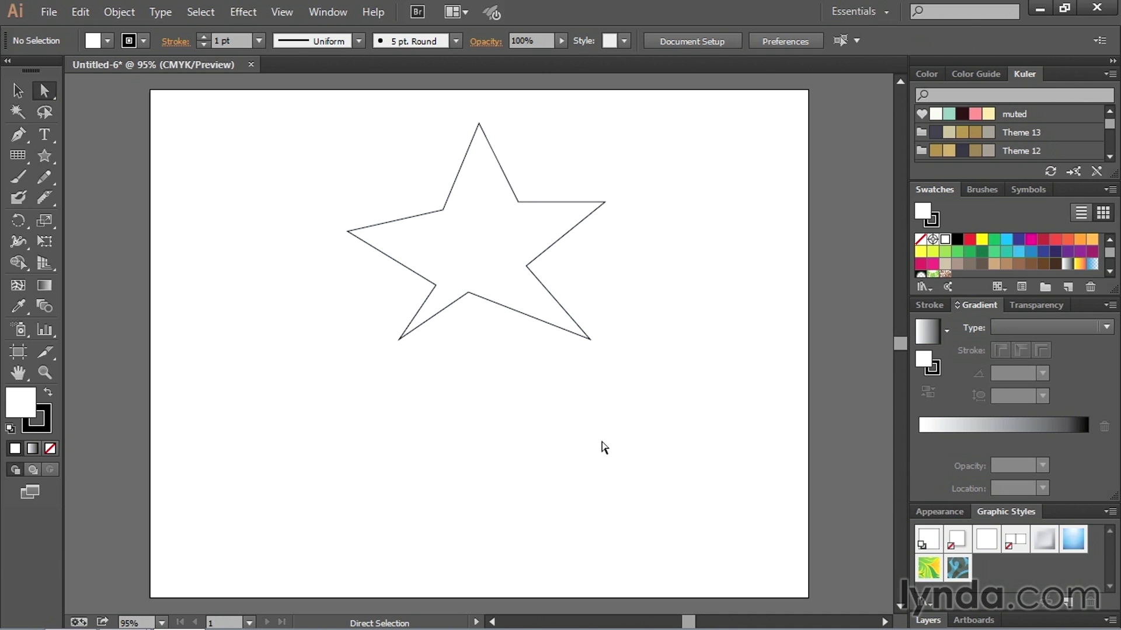
{"action": "left_click", "coordinate": [444, 212]}
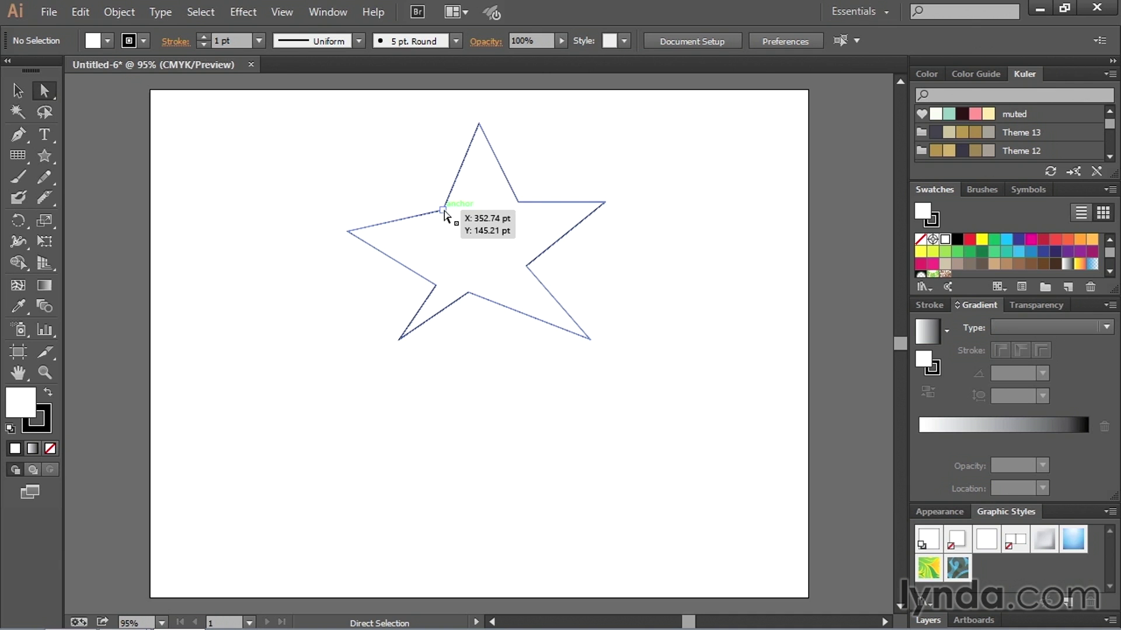
{"action": "key", "text": "ctrl+="}
{"action": "key", "text": "ctrl+="}
{"action": "key", "text": "ctrl+="}
{"action": "key", "text": "ctrl+="}
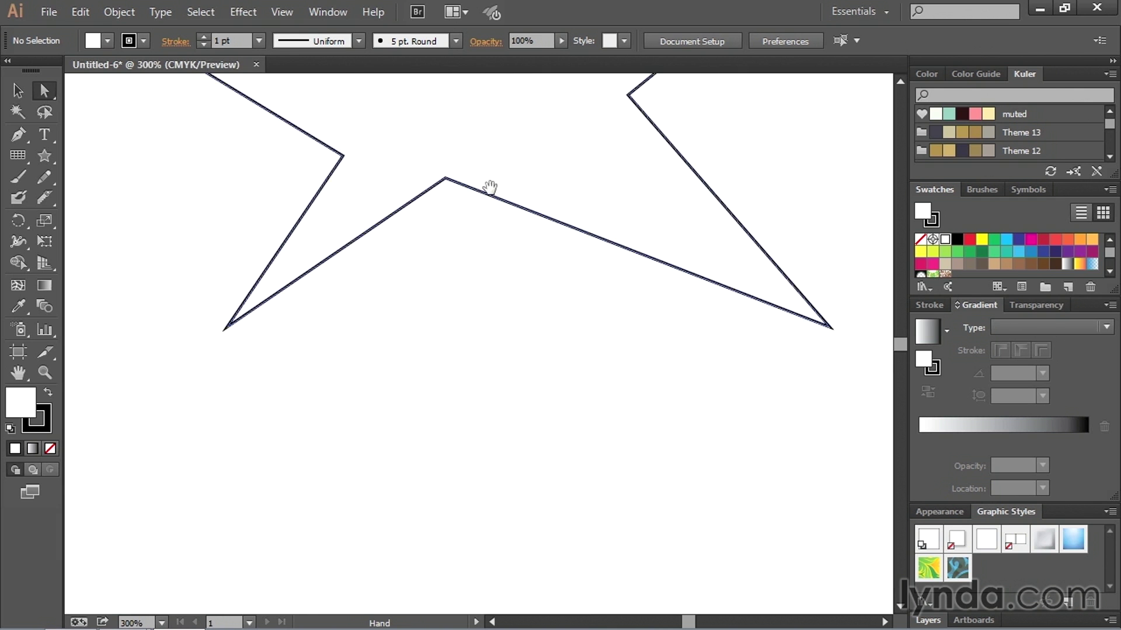
{"action": "left_click_drag", "start_coordinate": [498, 157], "coordinate": [495, 390]}
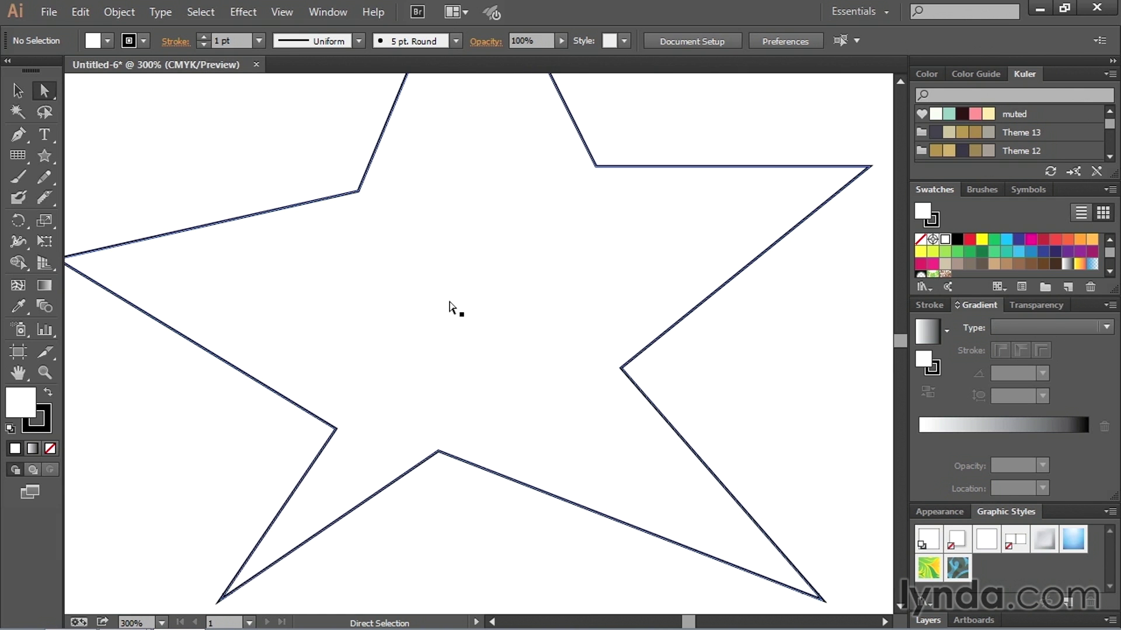
{"action": "left_click", "coordinate": [358, 192]}
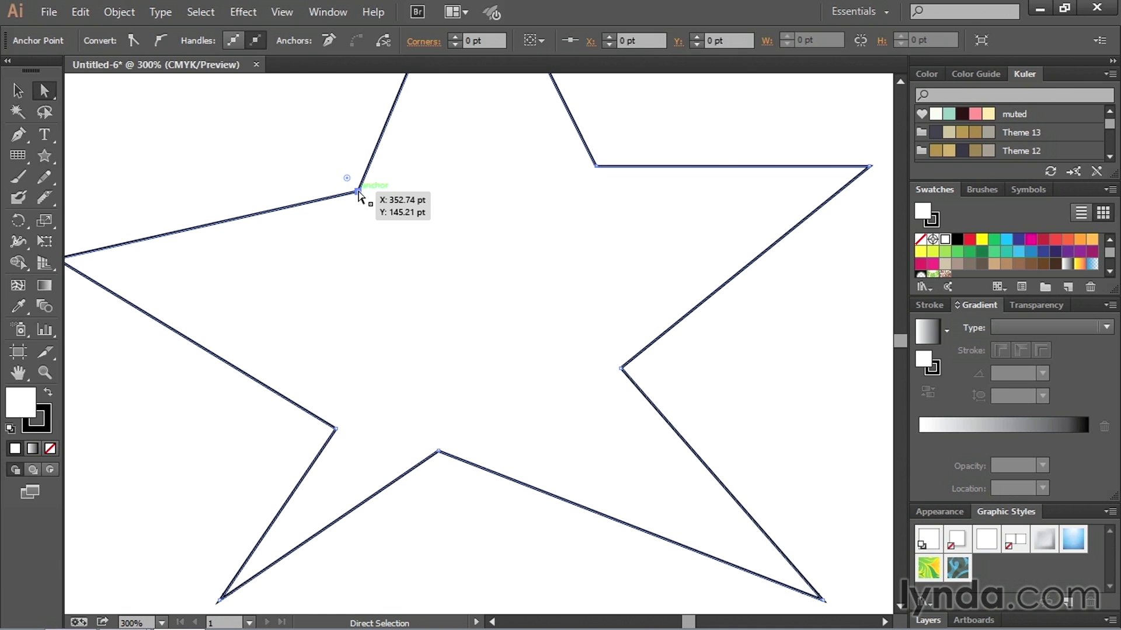
{"action": "left_click_drag", "start_coordinate": [358, 195], "coordinate": [370, 163]}
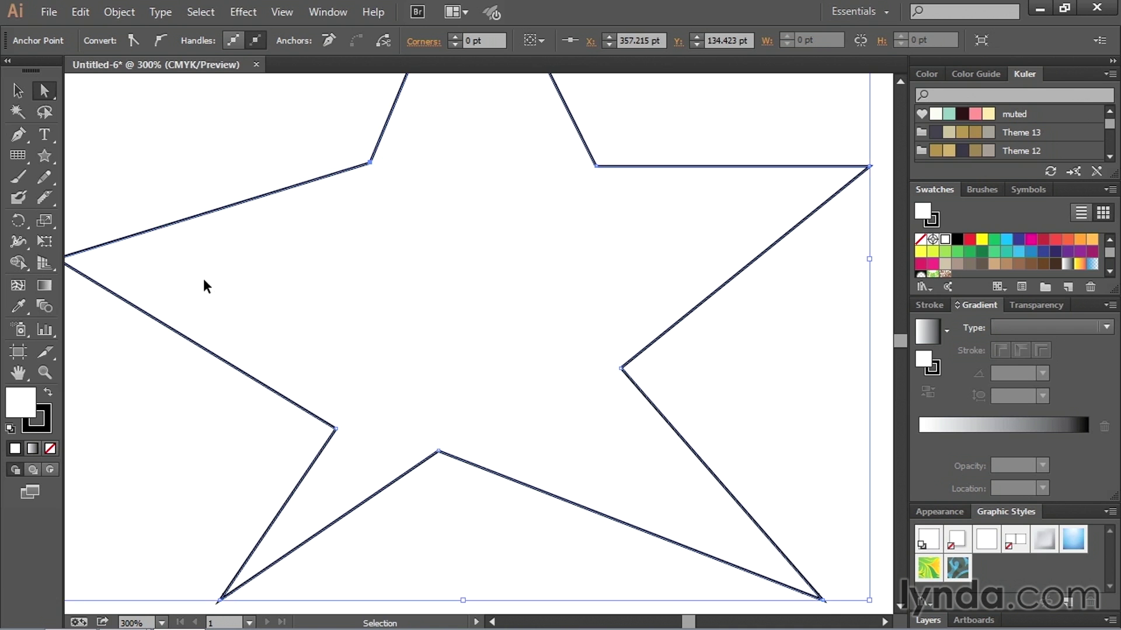
- Raise the left point level, pull the right point out, and push the three lower inner corners outward
{"action": "key", "text": "ctrl+minus"}
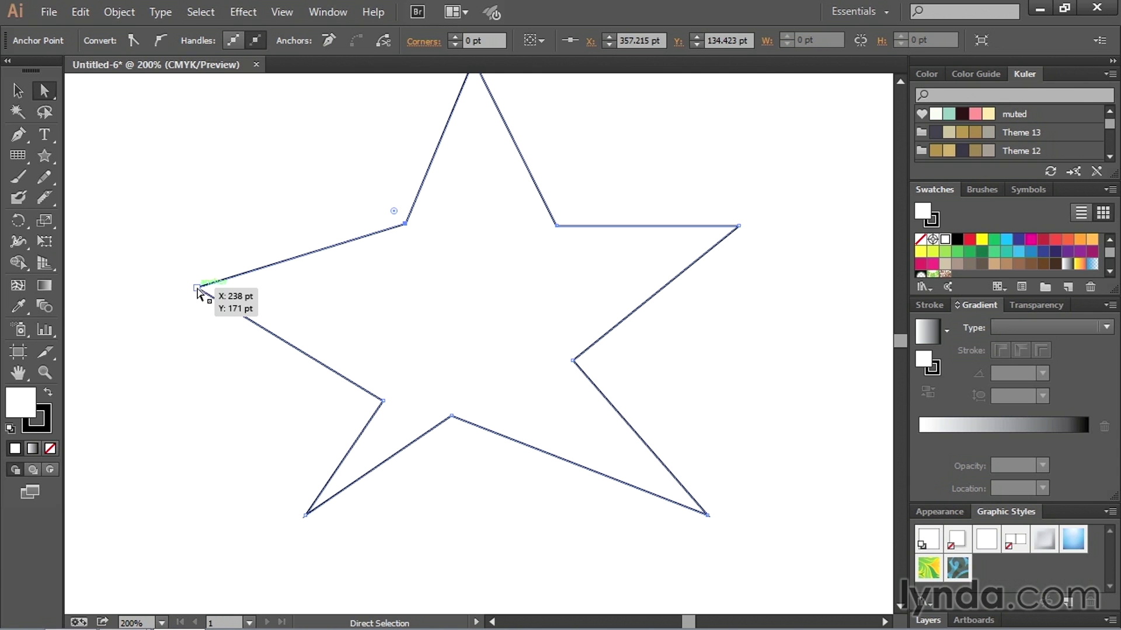
{"action": "left_click_drag", "start_coordinate": [198, 288], "coordinate": [205, 223]}
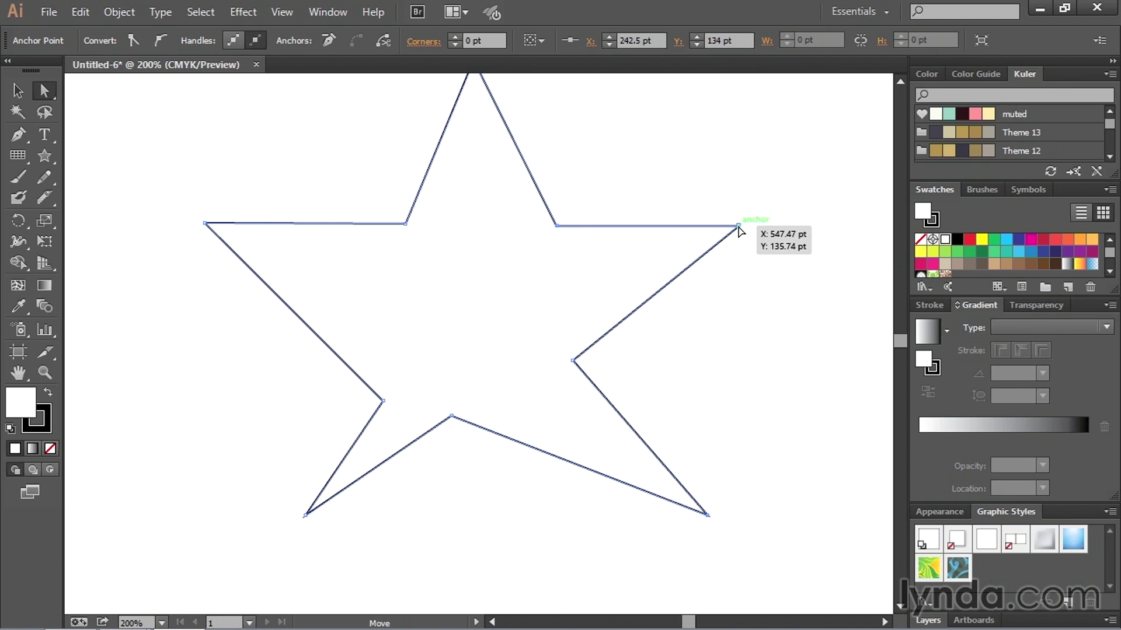
{"action": "left_click_drag", "start_coordinate": [738, 226], "coordinate": [789, 226]}
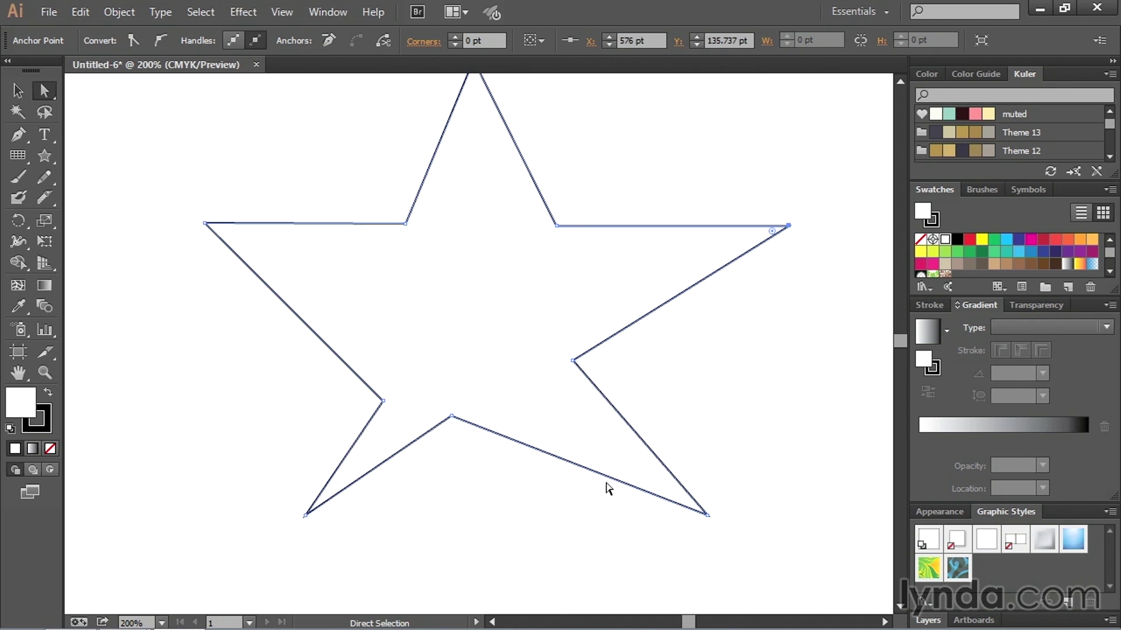
{"action": "left_click_drag", "start_coordinate": [574, 362], "coordinate": [694, 352]}
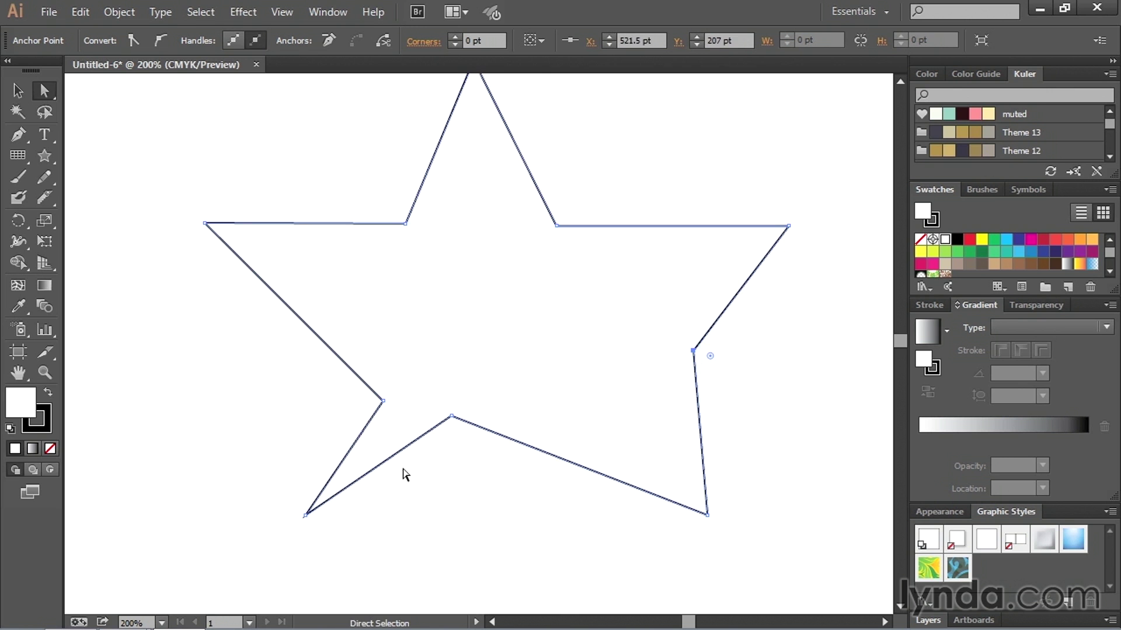
{"action": "left_click_drag", "start_coordinate": [384, 402], "coordinate": [288, 340]}
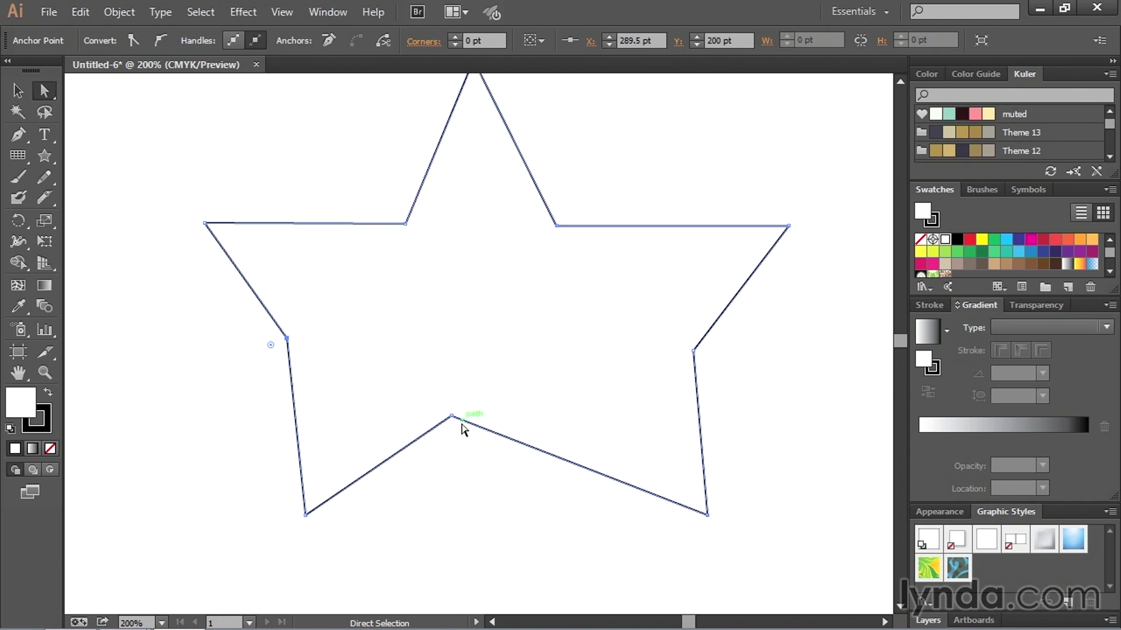
{"action": "left_click_drag", "start_coordinate": [453, 420], "coordinate": [491, 453]}
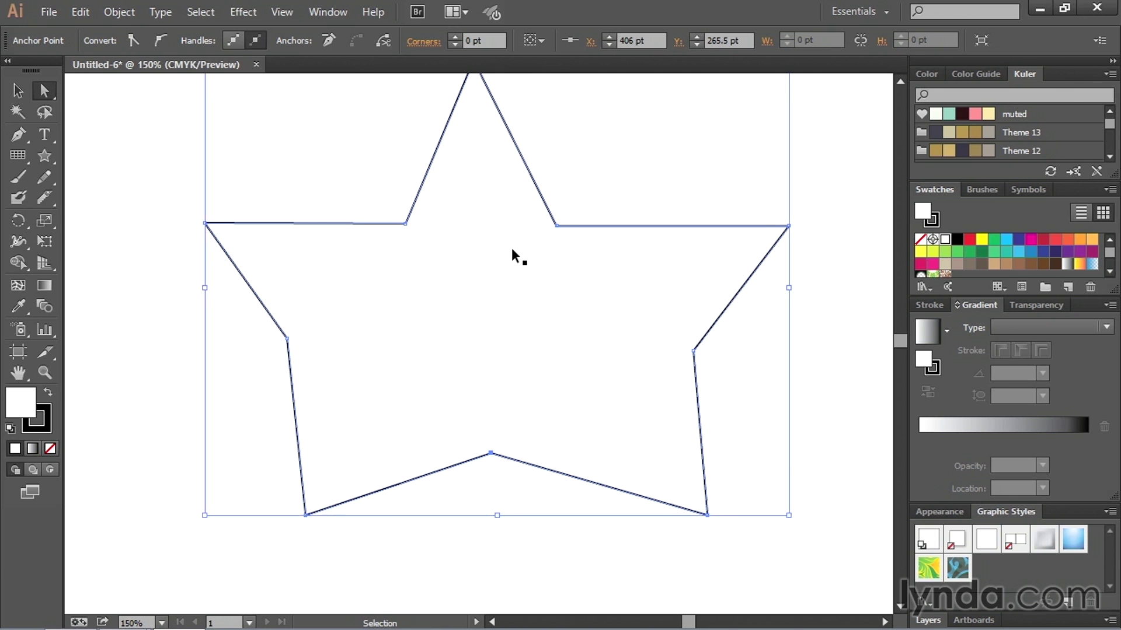
- Nudge the upper inner corners outward and the lower-left inner corner down with the arrow keys
{"action": "key", "text": "ctrl+z"}
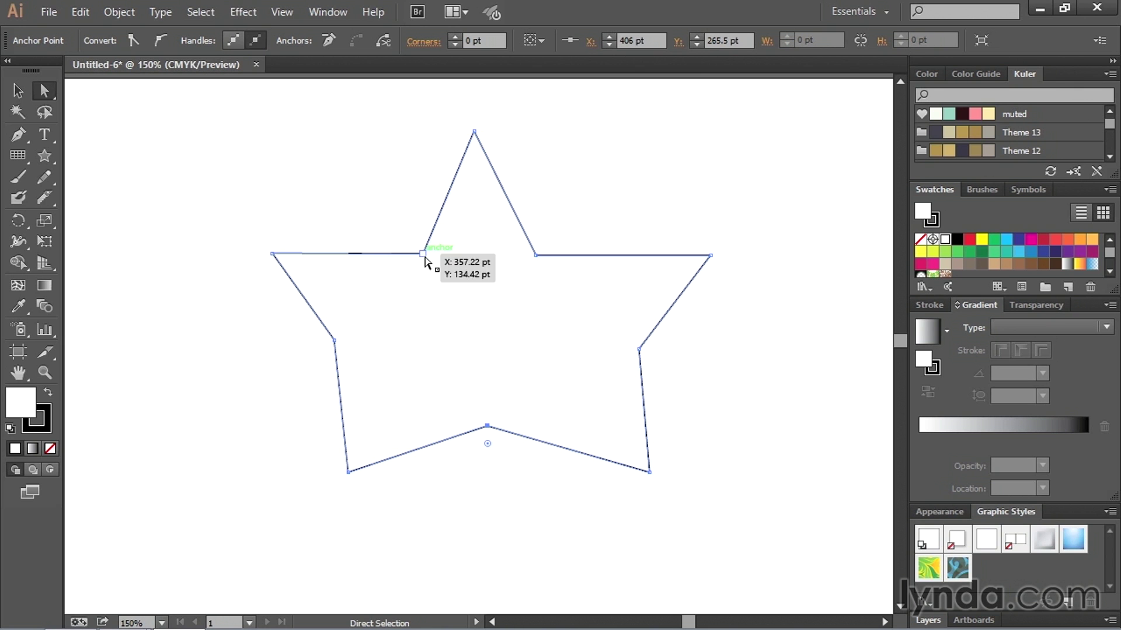
{"action": "left_click", "coordinate": [423, 255]}
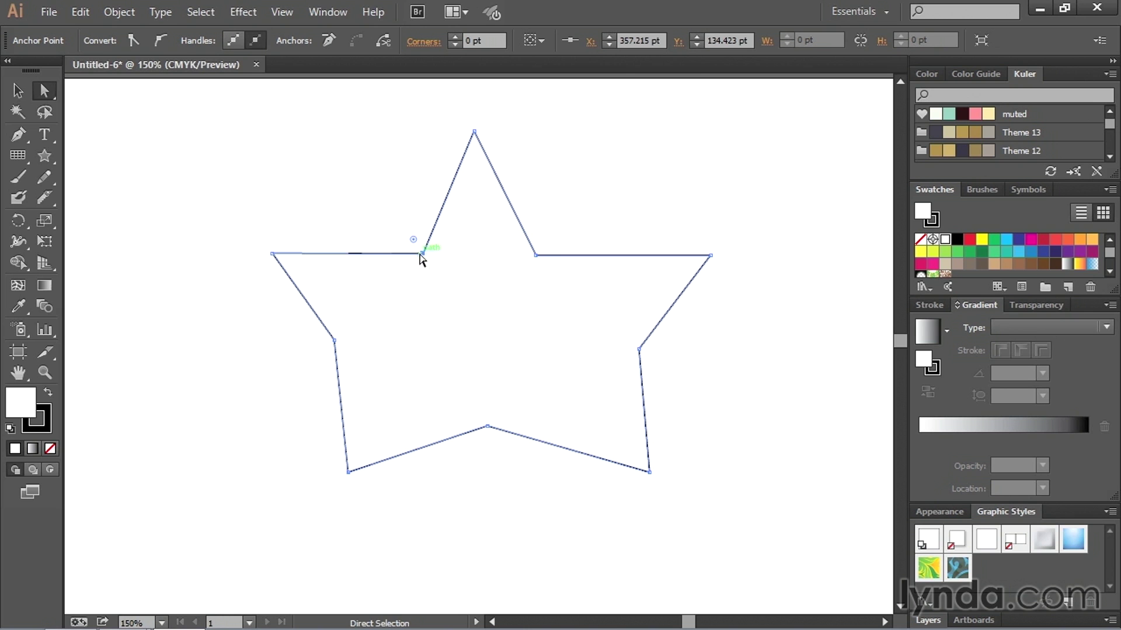
{"action": "key", "text": "Left"}
{"action": "key", "text": "Left"}
{"action": "key", "text": "Left"}
{"action": "key", "text": "Left"}
{"action": "key", "text": "Left"}
{"action": "key", "text": "Left"}
{"action": "key", "text": "Left"}
{"action": "key", "text": "Left"}
{"action": "key", "text": "Left"}
{"action": "key", "text": "Left"}
{"action": "key", "text": "Left"}
{"action": "key", "text": "Left"}
{"action": "key", "text": "Left"}
{"action": "key", "text": "Left"}
{"action": "key", "text": "Left"}
{"action": "key", "text": "Left"}
{"action": "key", "text": "Left"}
{"action": "key", "text": "Left"}
{"action": "key", "text": "Left"}
{"action": "key", "text": "Left"}
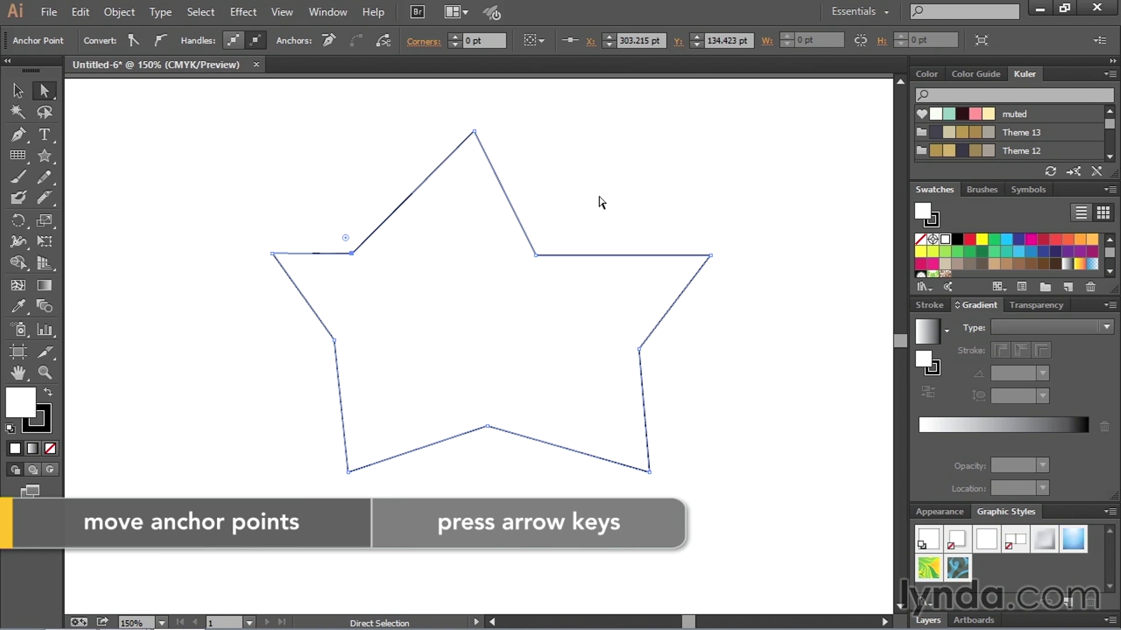
{"action": "left_click", "coordinate": [535, 255]}
{"action": "key", "text": "Right"}
{"action": "key", "text": "Right"}
{"action": "key", "text": "Right"}
{"action": "key", "text": "Right"}
{"action": "key", "text": "Right"}
{"action": "key", "text": "Right"}
{"action": "key", "text": "Right"}
{"action": "key", "text": "Right"}
{"action": "key", "text": "Right"}
{"action": "key", "text": "Right"}
{"action": "key", "text": "Right"}
{"action": "key", "text": "Right"}
{"action": "key", "text": "Right"}
{"action": "key", "text": "Right"}
{"action": "key", "text": "Right"}
{"action": "key", "text": "Right"}
{"action": "key", "text": "Right"}
{"action": "key", "text": "Right"}
{"action": "key", "text": "Right"}
{"action": "key", "text": "Right"}
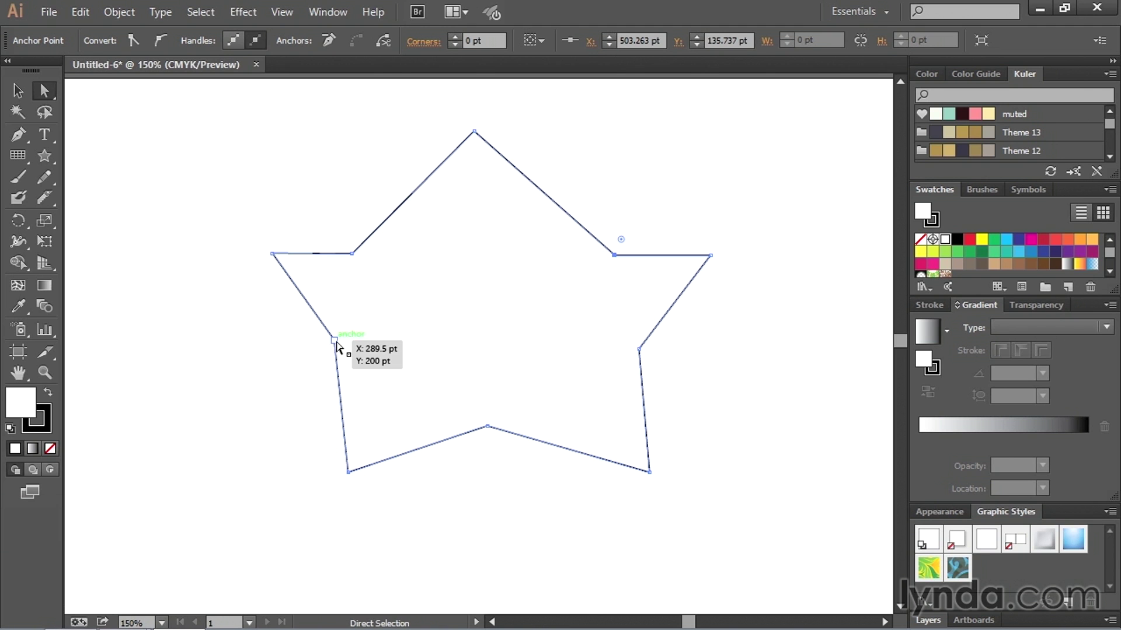
{"action": "left_click", "coordinate": [334, 341]}
{"action": "key", "text": "shift+Right"}
{"action": "key", "text": "shift+Right"}
{"action": "key", "text": "shift+Right"}
{"action": "key", "text": "shift+Right"}
{"action": "key", "text": "shift+Right"}
{"action": "key", "text": "shift+Right"}
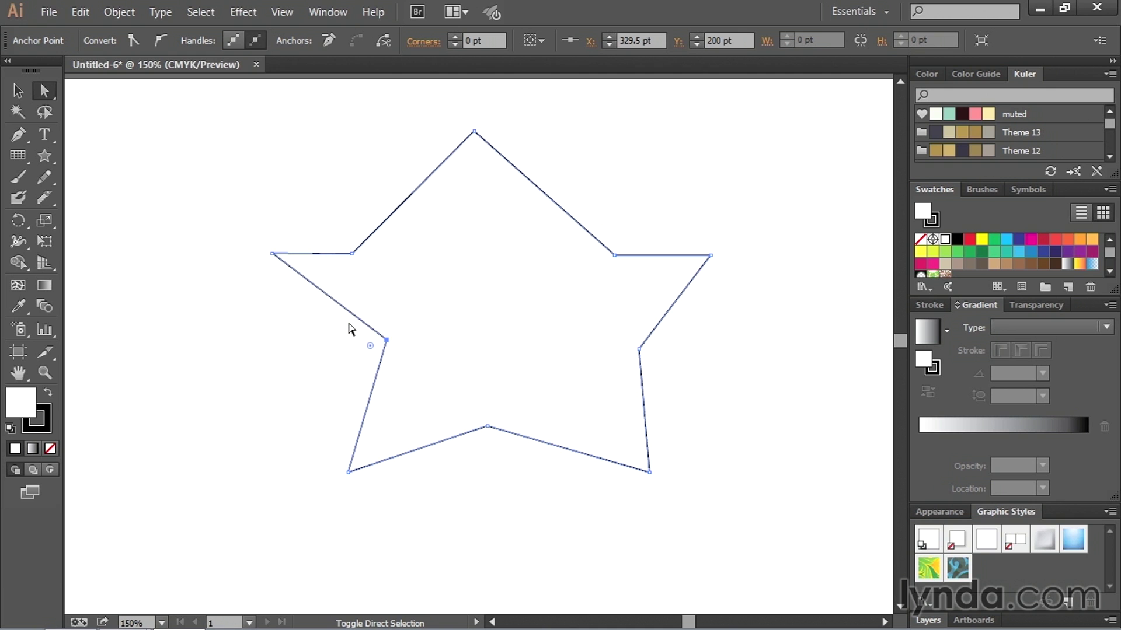
{"action": "key", "text": "shift+Left"}
{"action": "key", "text": "shift+Left"}
{"action": "key", "text": "shift+Left"}
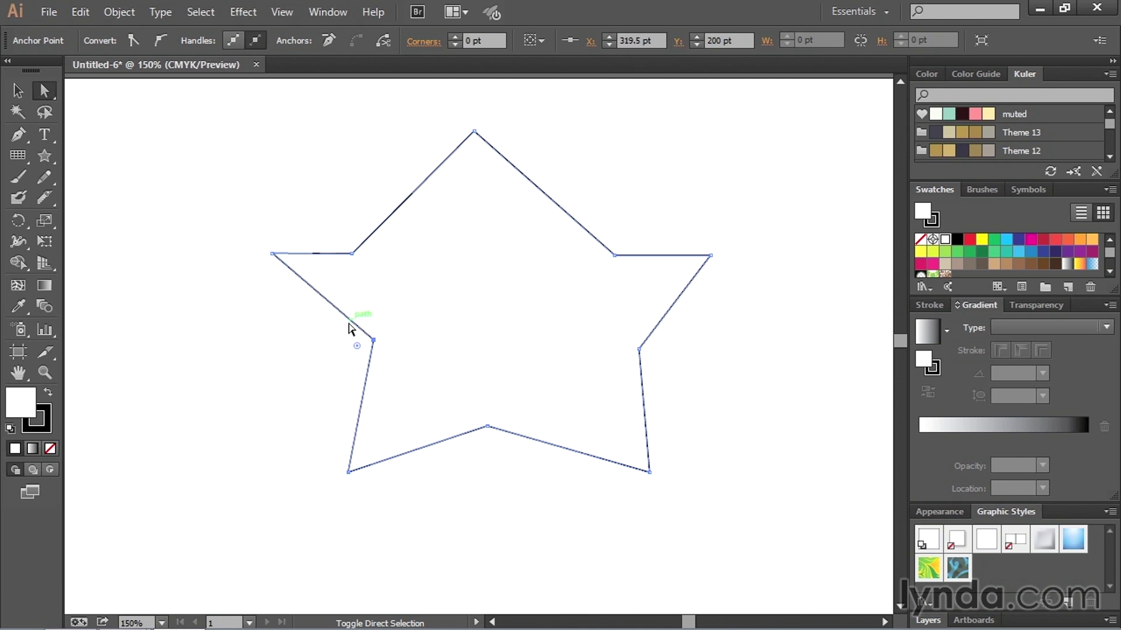
{"action": "key", "text": "shift+Down"}
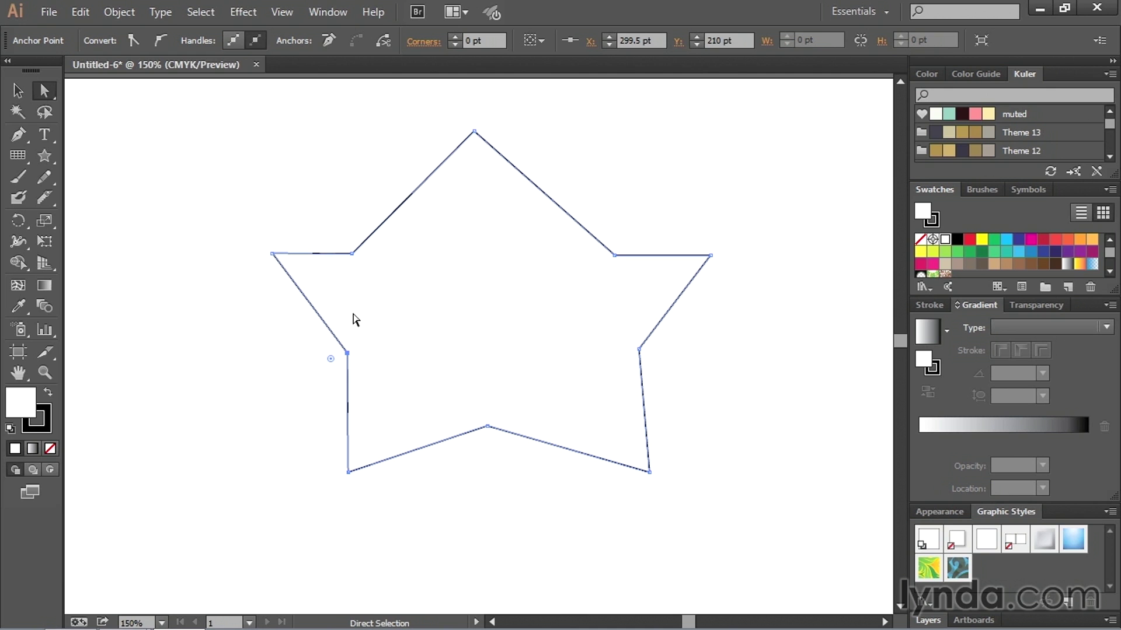
- Nudge the upper inner corners back inward and the bottom inner corner up
{"action": "left_click", "coordinate": [353, 253]}
{"action": "key", "text": "shift+Right"}
{"action": "key", "text": "shift+Right"}
{"action": "key", "text": "shift+Right"}
{"action": "key", "text": "shift+Right"}
{"action": "key", "text": "shift+Right"}
{"action": "key", "text": "shift+Right"}
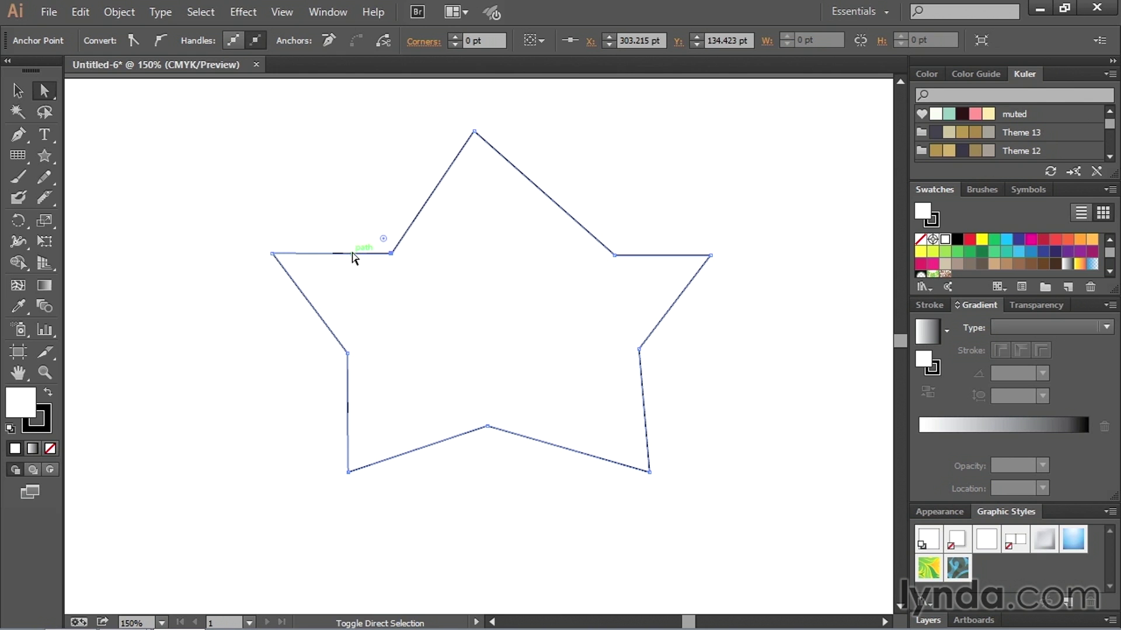
{"action": "left_click_drag", "start_coordinate": [615, 256], "coordinate": [609, 258]}
{"action": "key", "text": "shift+Left"}
{"action": "key", "text": "shift+Left"}
{"action": "key", "text": "shift+Left"}
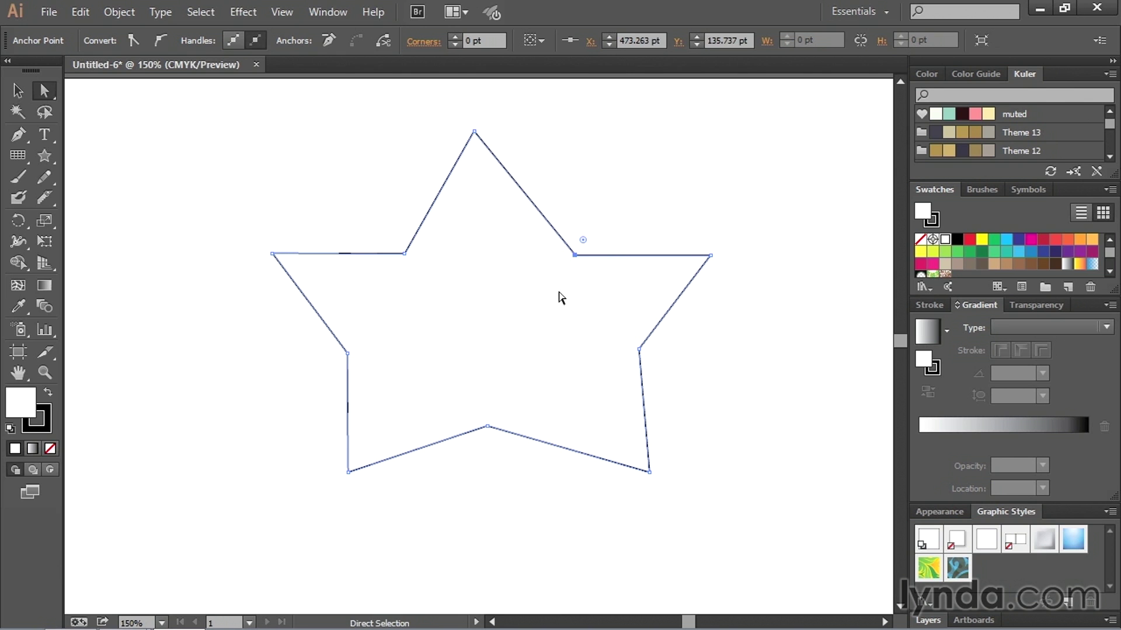
{"action": "left_click", "coordinate": [489, 426]}
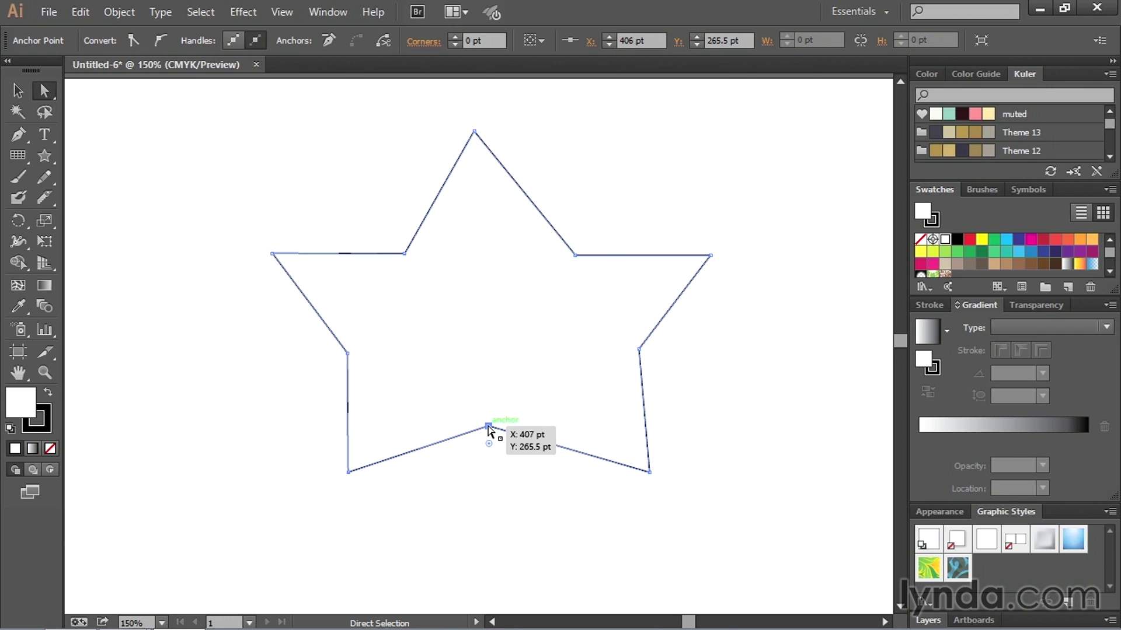
{"action": "key", "text": "Up"}
{"action": "key", "text": "Up"}
{"action": "key", "text": "Up"}
{"action": "key", "text": "Up"}
{"action": "key", "text": "Up"}
{"action": "key", "text": "Up"}
{"action": "key", "text": "Up"}
{"action": "key", "text": "Up"}
{"action": "key", "text": "Up"}
{"action": "key", "text": "Up"}
{"action": "key", "text": "Up"}
{"action": "key", "text": "Up"}
{"action": "key", "text": "Up"}
{"action": "key", "text": "Up"}
{"action": "key", "text": "Up"}
{"action": "key", "text": "Up"}
{"action": "key", "text": "Up"}
{"action": "key", "text": "Up"}
{"action": "key", "text": "Up"}
{"action": "key", "text": "Up"}
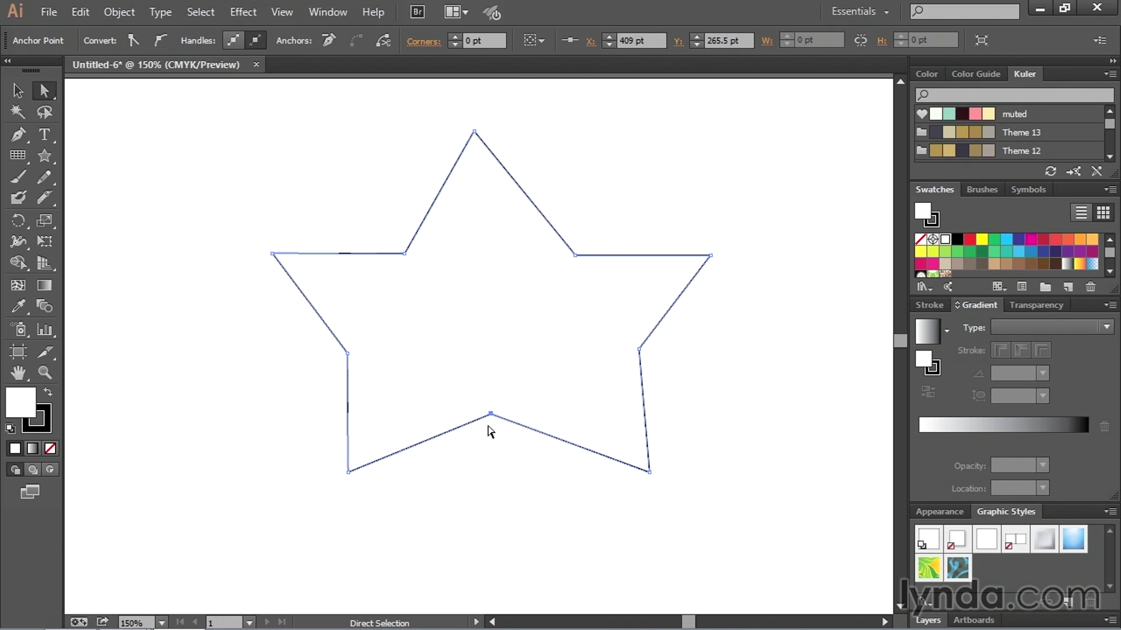
- Horizontally center the bottom inner corner under the star's top point
{"action": "left_click", "coordinate": [824, 307]}
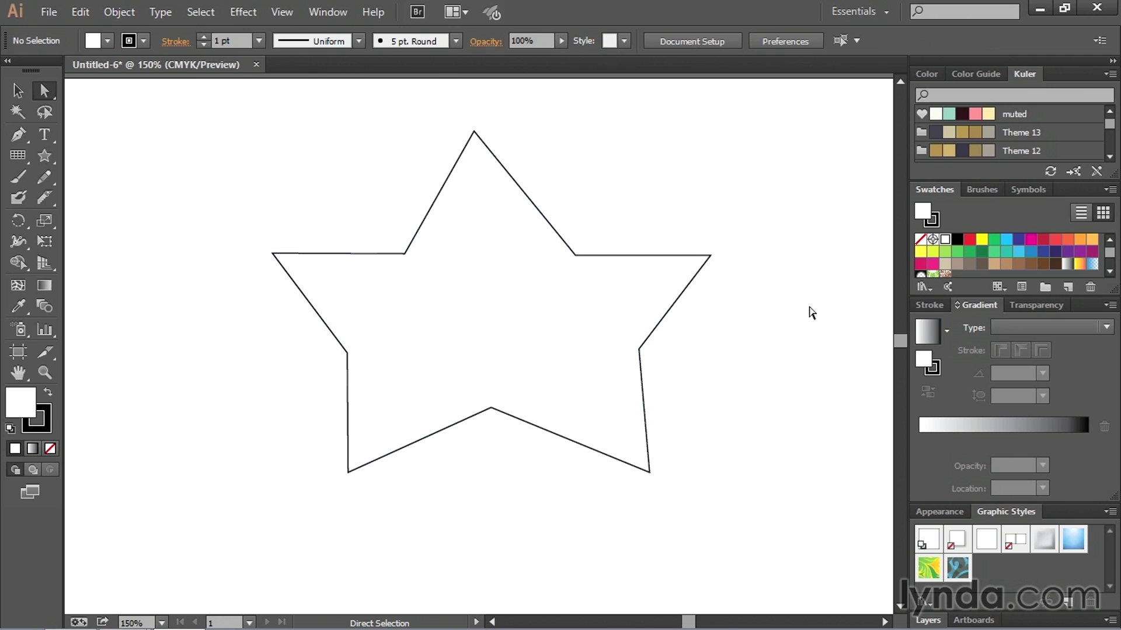
{"action": "left_click", "coordinate": [490, 409]}
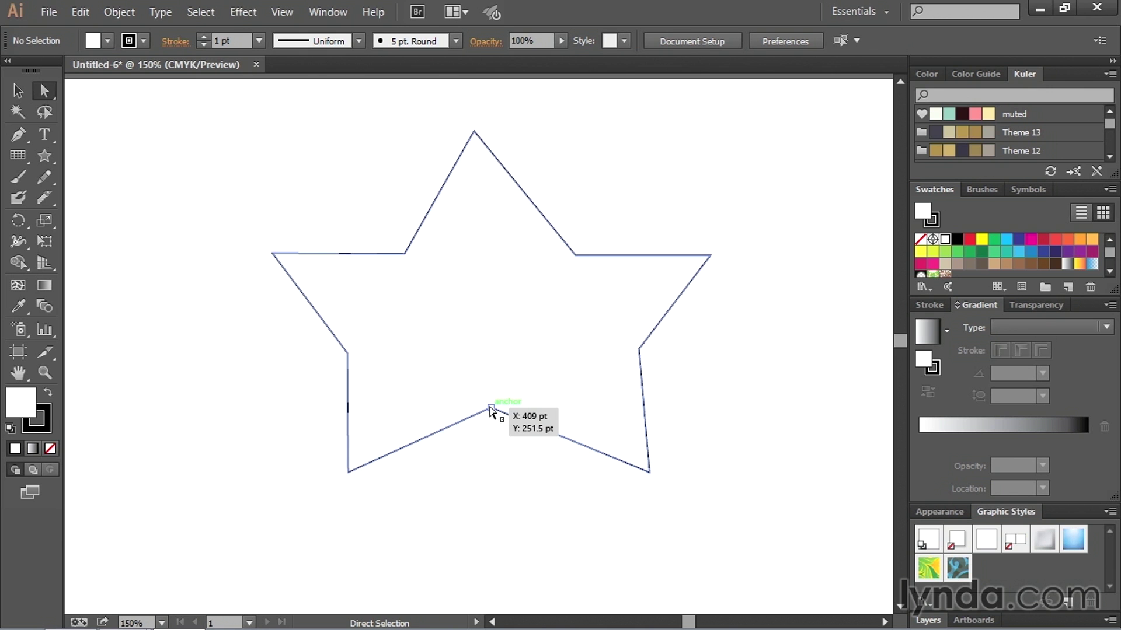
{"action": "left_click", "coordinate": [473, 131], "text": "shift"}
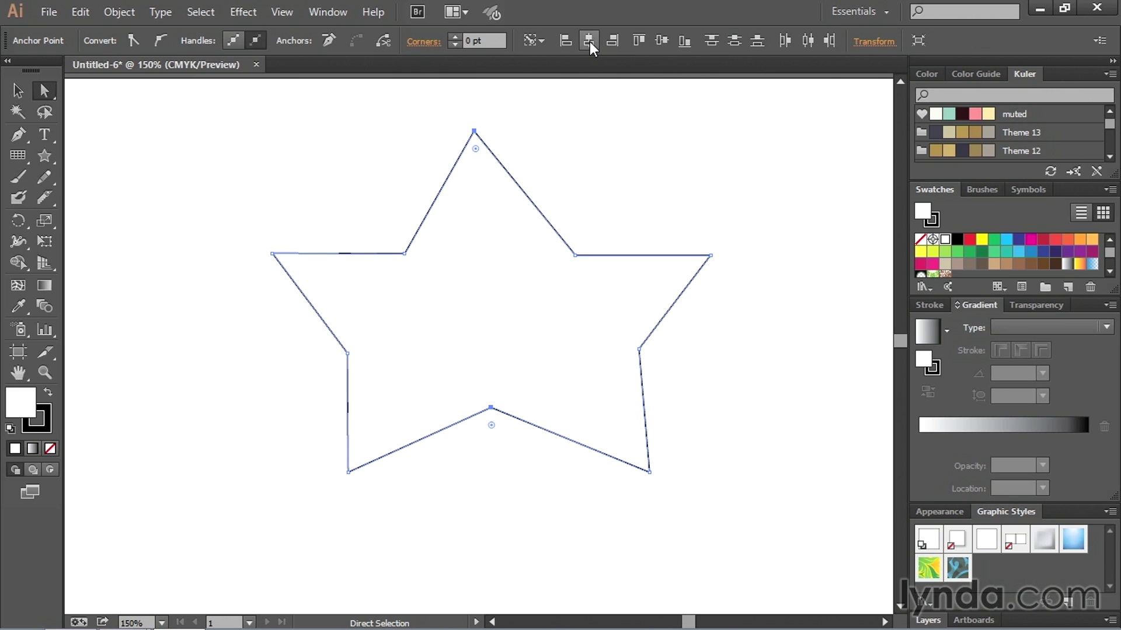
{"action": "left_click", "coordinate": [590, 41]}
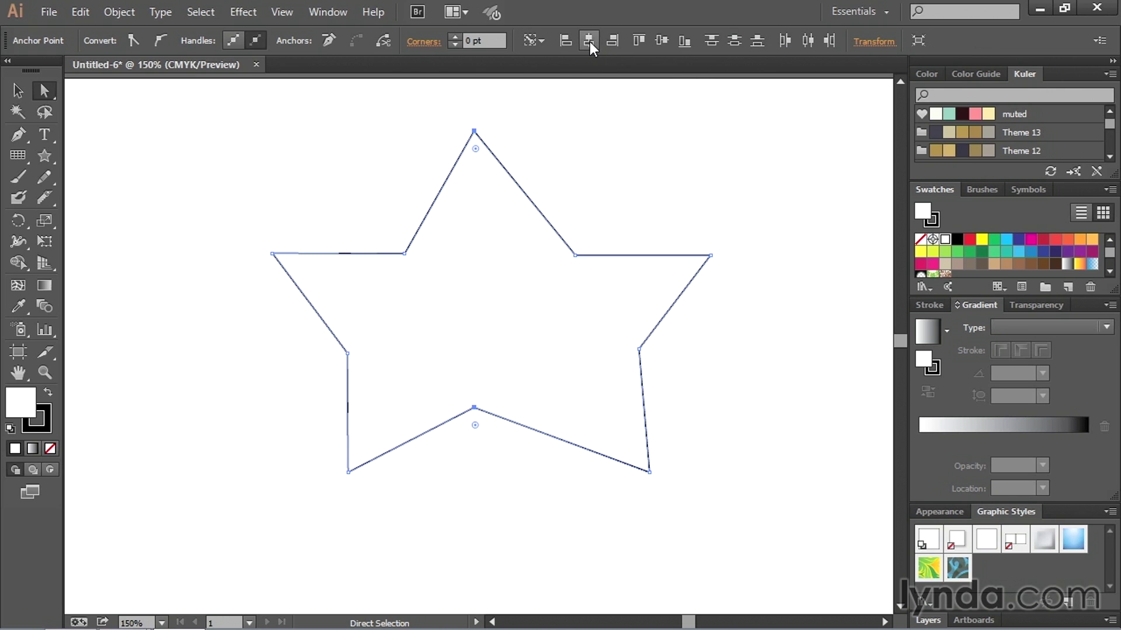
- Vertically align the four anchors along the upper arms to one height
{"action": "left_click", "coordinate": [386, 229]}
{"action": "left_click_drag", "start_coordinate": [233, 245], "coordinate": [782, 279]}
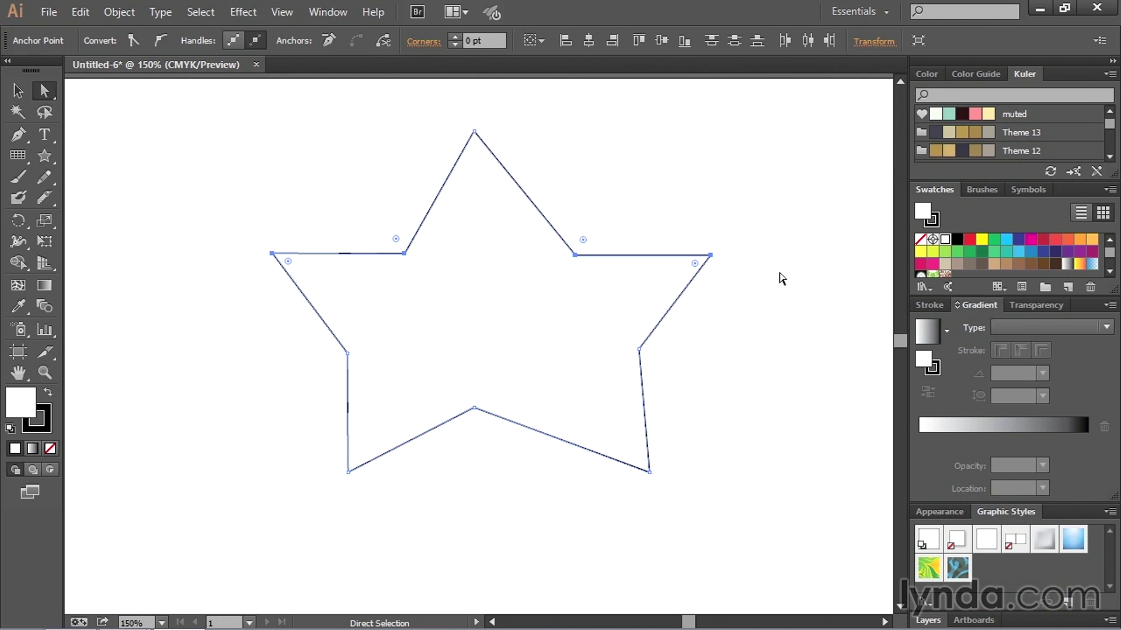
{"action": "left_click", "coordinate": [663, 39]}
- Try center-aligning the two bottom points, then undo it and deselect the star
{"action": "left_click", "coordinate": [264, 388]}
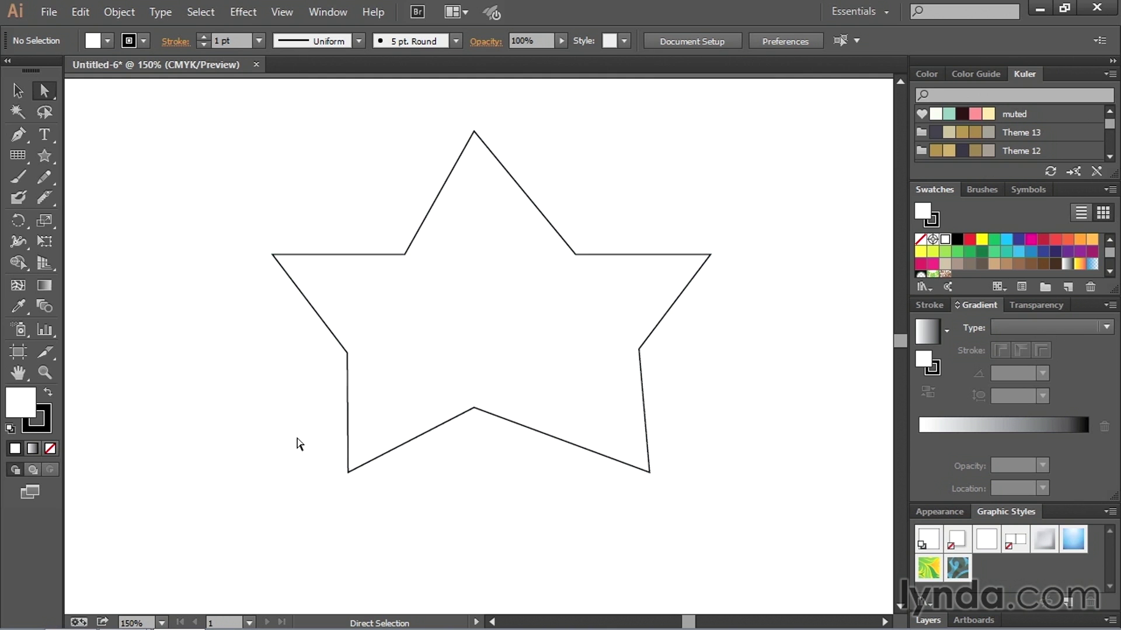
{"action": "left_click_drag", "start_coordinate": [292, 461], "coordinate": [754, 529]}
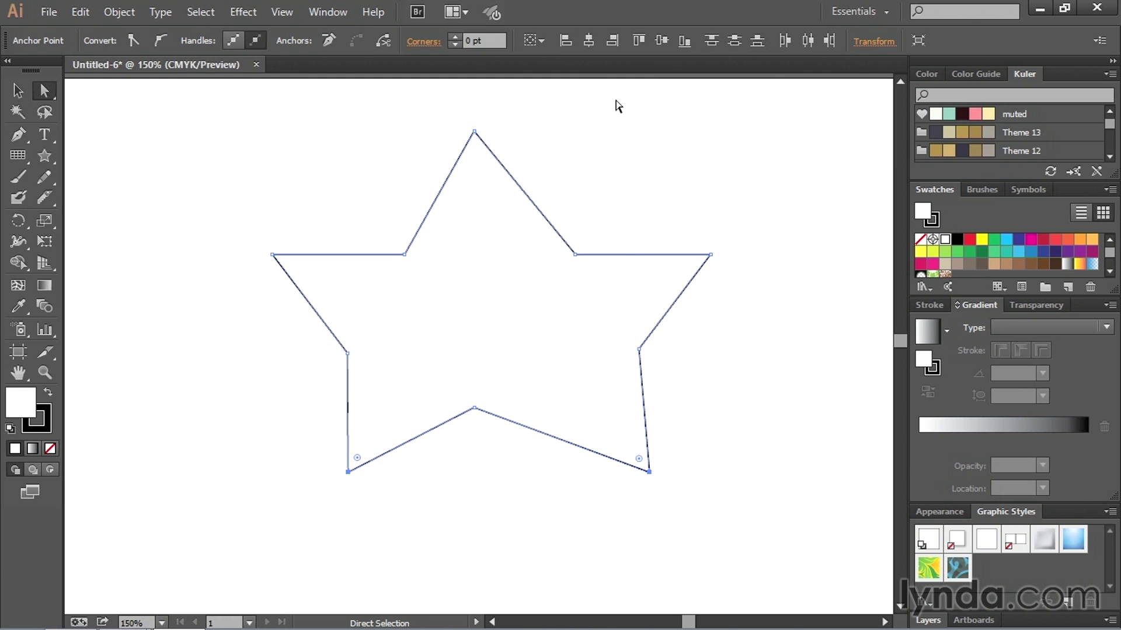
{"action": "left_click", "coordinate": [588, 41]}
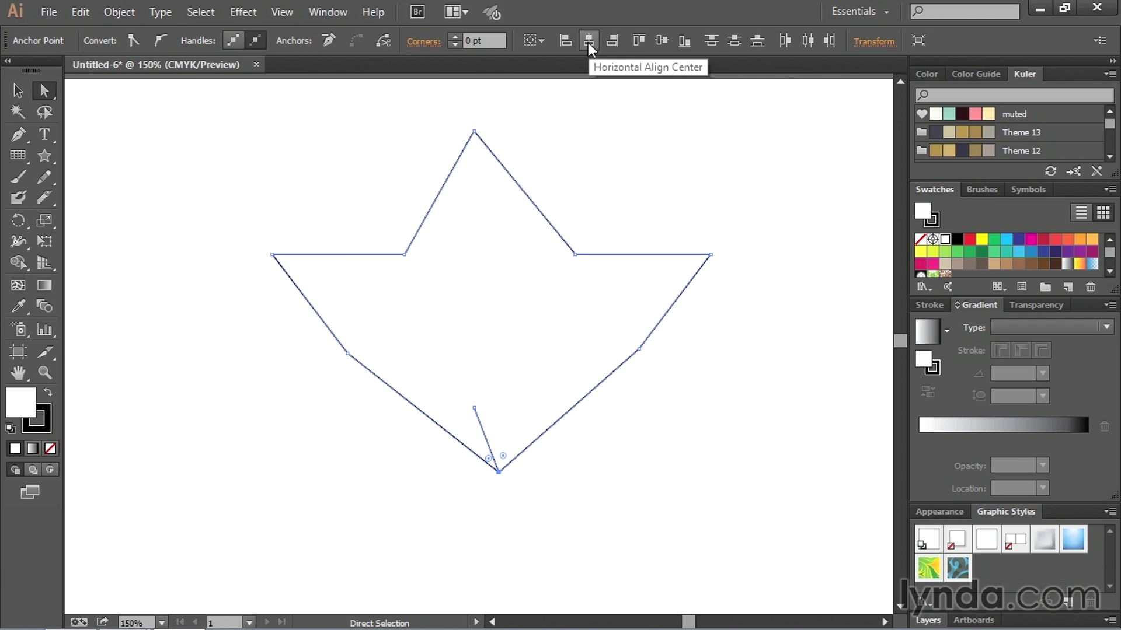
{"action": "key", "text": "ctrl+z"}
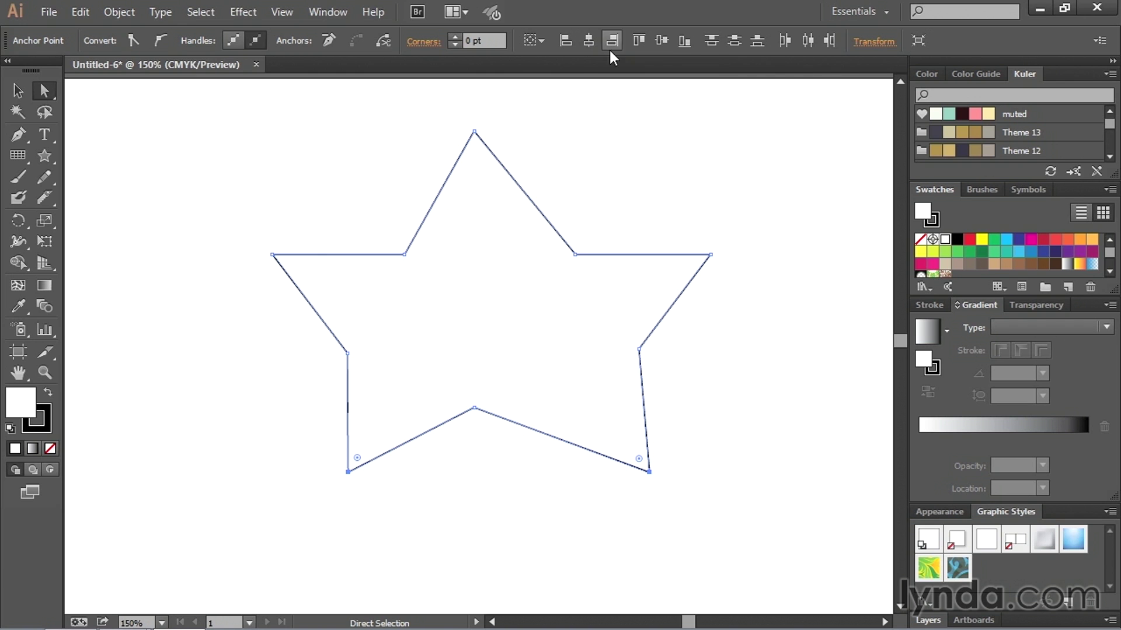
{"action": "left_click", "coordinate": [762, 560]}
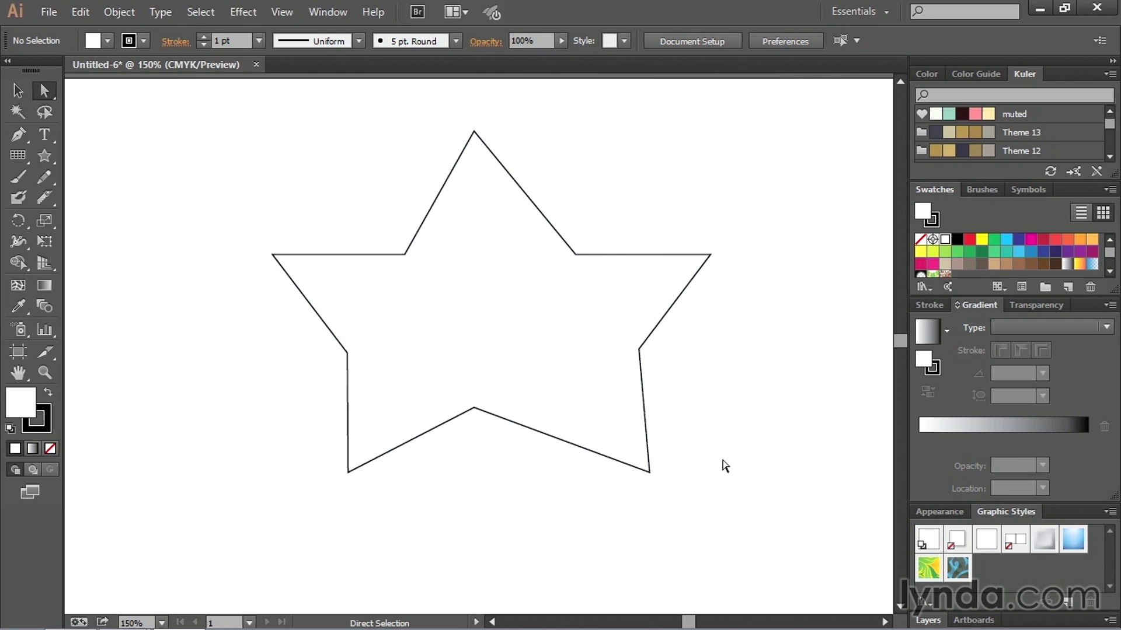